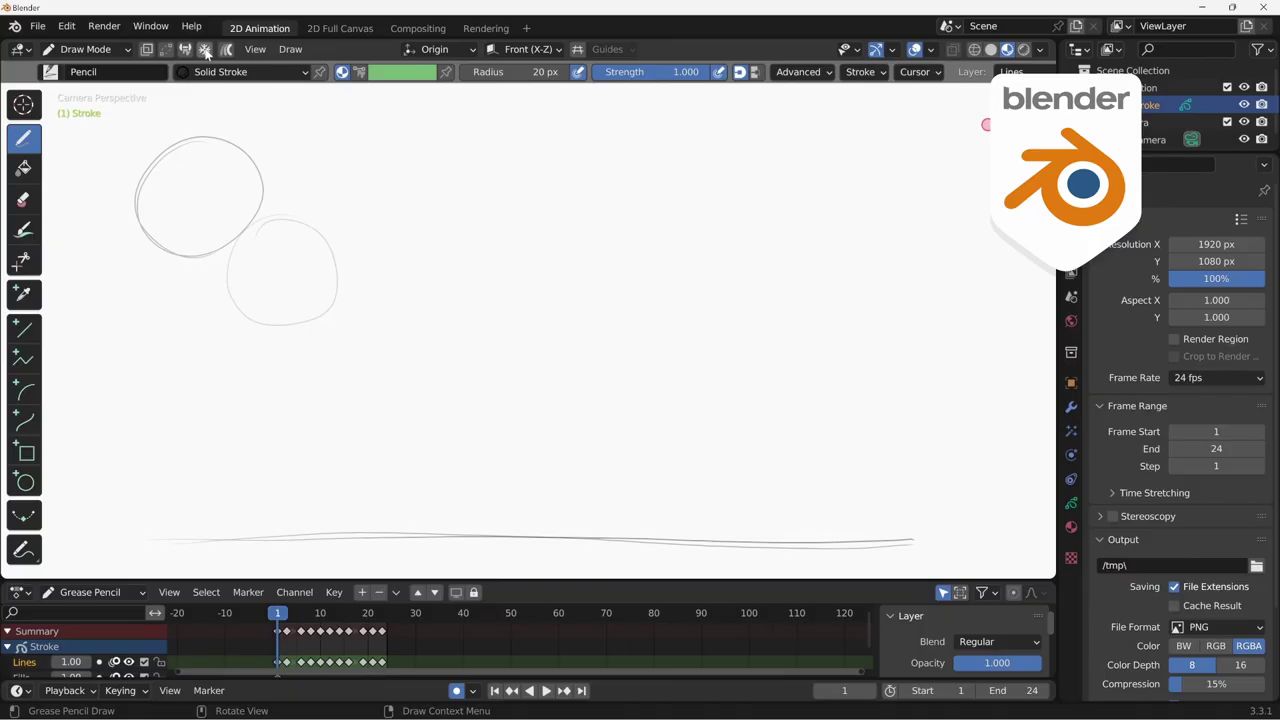
Start playback of the Grease Pencil bouncing-ball animation in the viewport
{"action": "key", "text": "space"}
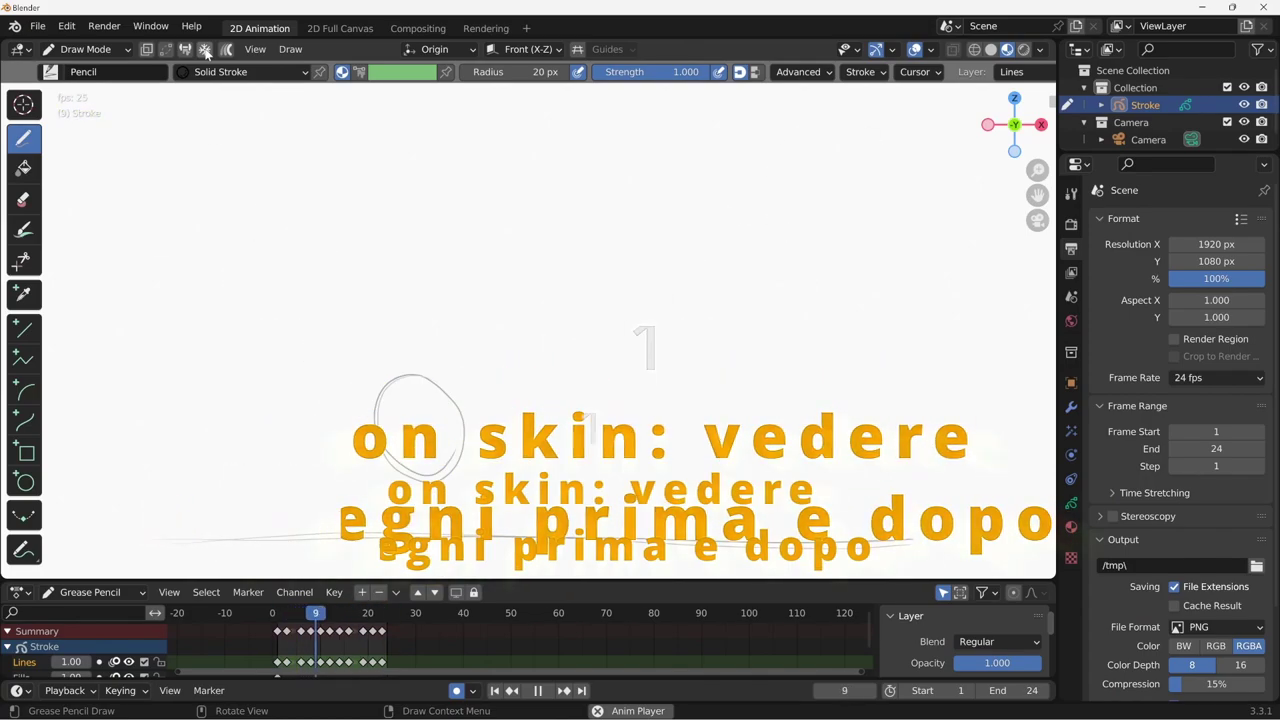
Stop playback at frame 15 and toggle the Onion Skin overlay off, then back on
{"action": "key", "text": "space"}
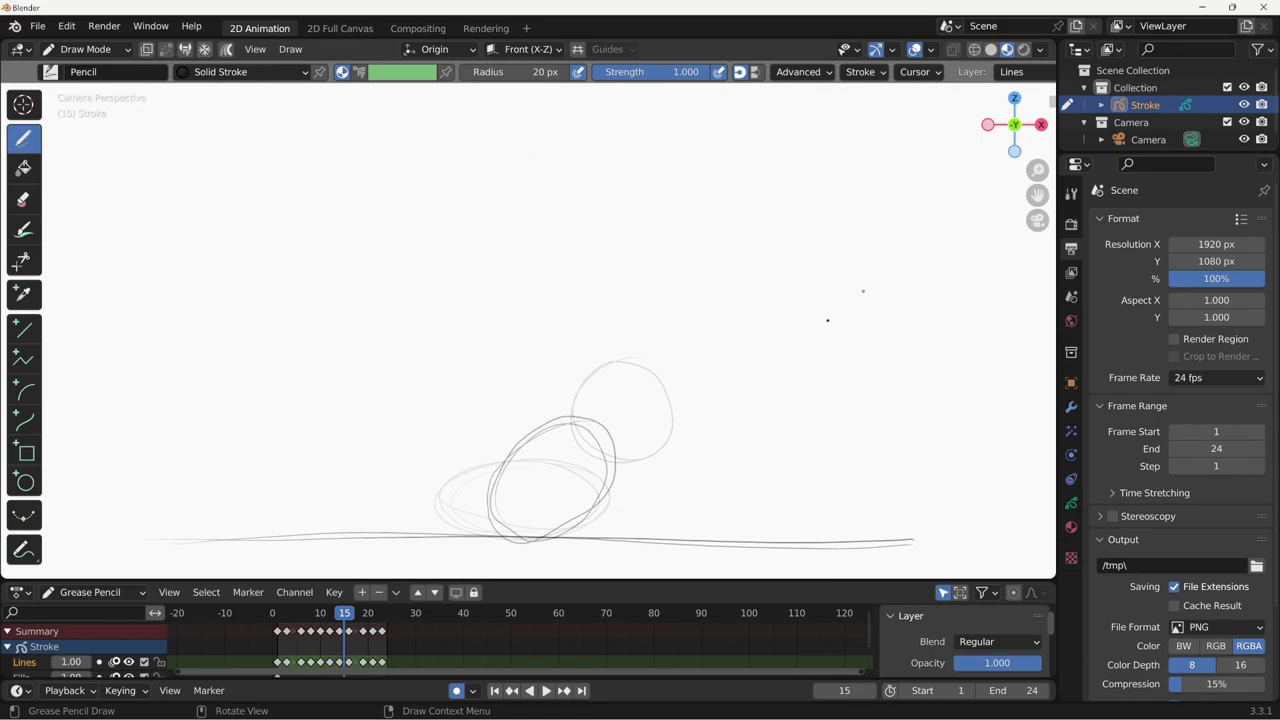
{"action": "left_click", "coordinate": [932, 49]}
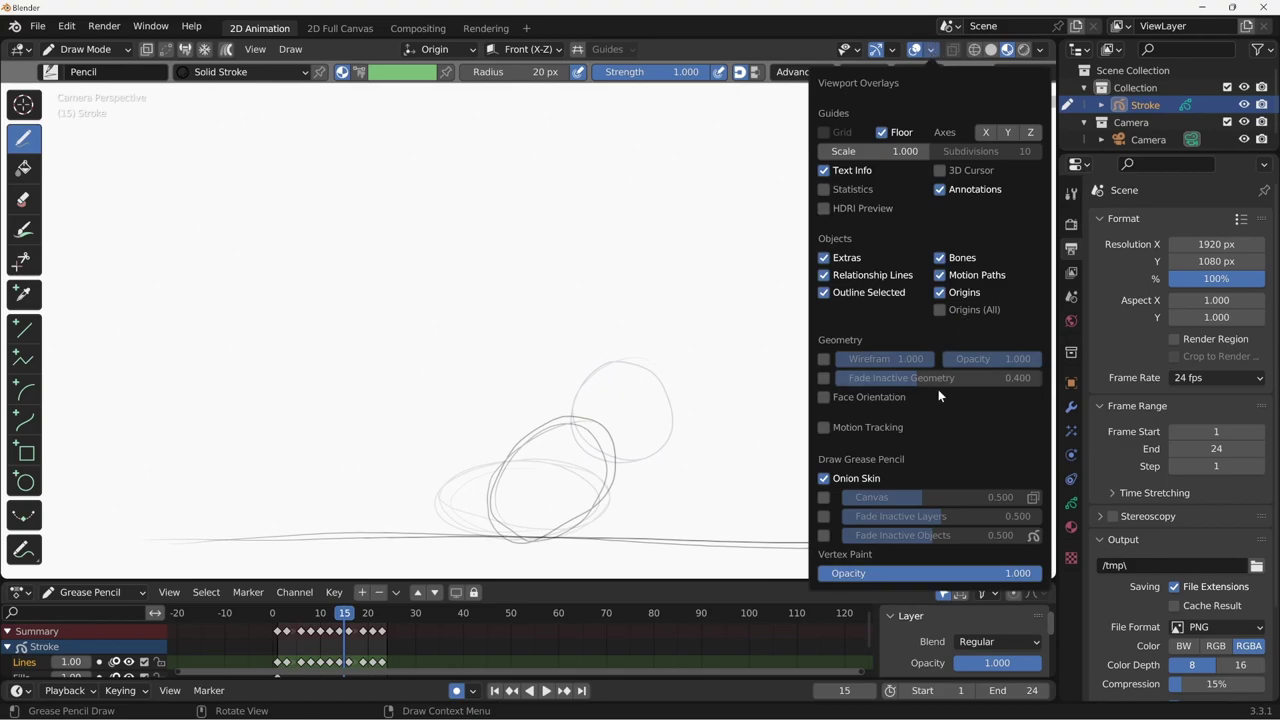
{"action": "left_click", "coordinate": [824, 479]}
{"action": "left_click", "coordinate": [824, 479]}
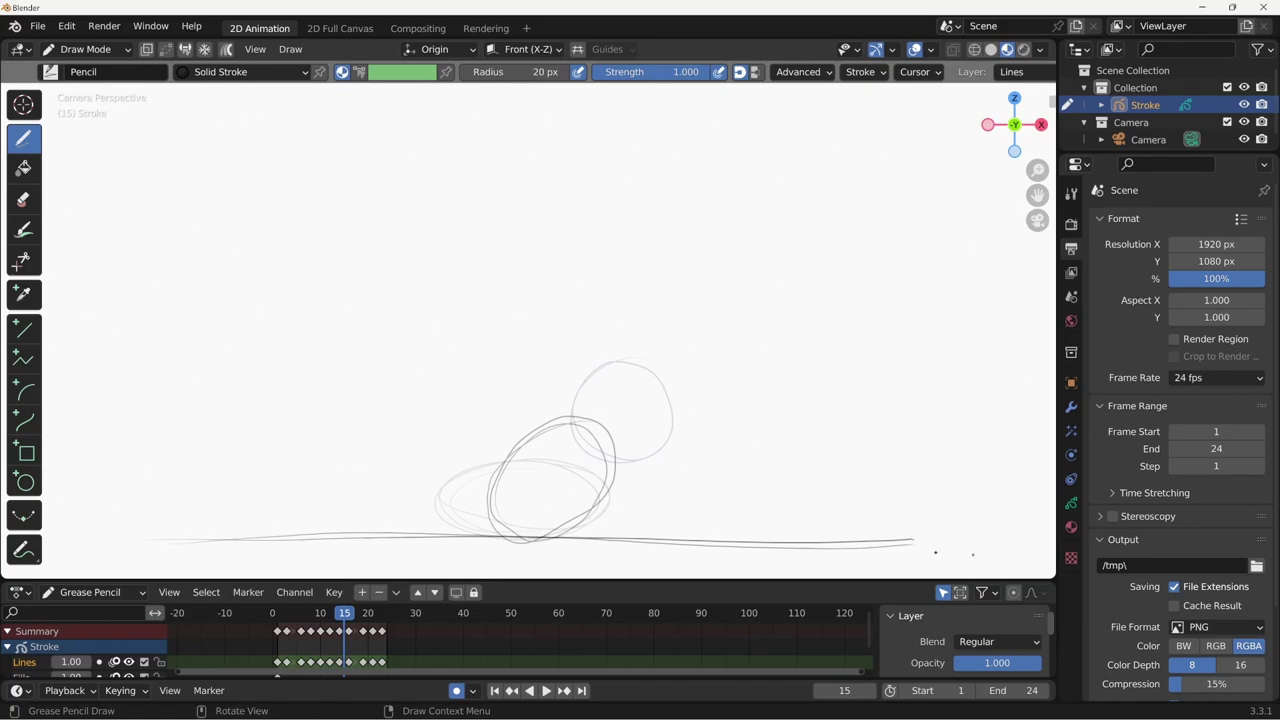
Lower the Onion Skinning opacity to 0.242 in Object Data properties and step to frame 20
{"action": "left_click", "coordinate": [1071, 504]}
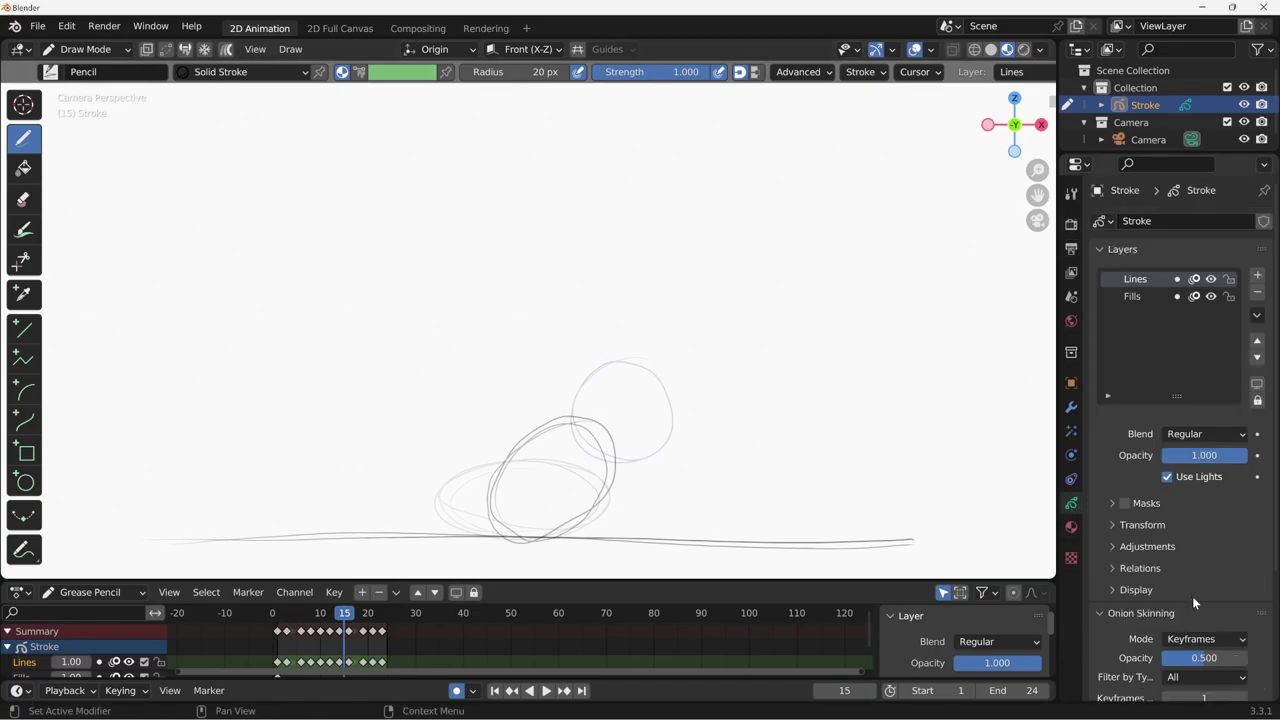
{"action": "middle_click_drag", "start_coordinate": [1199, 578], "coordinate": [1197, 396]}
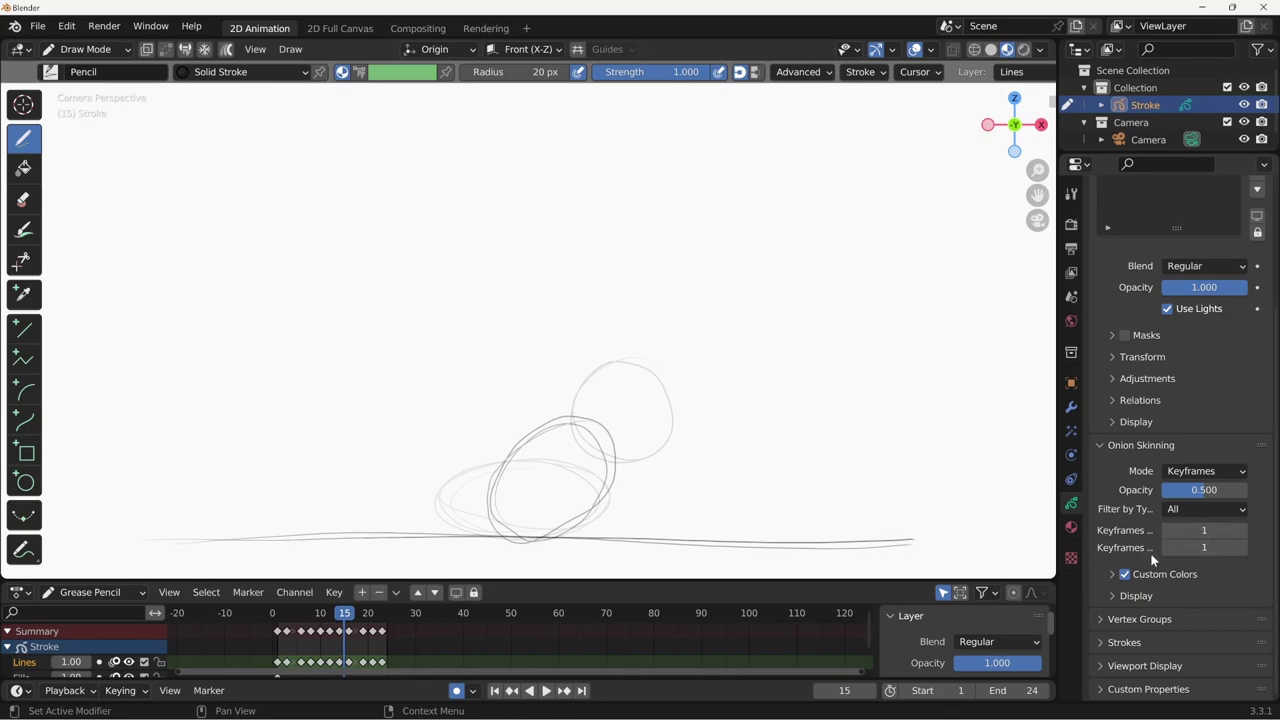
{"action": "mouse_move", "coordinate": [1204, 490]}
{"action": "left_mouse_down"}
{"action": "mouse_move", "coordinate": [1163, 497]}
{"action": "mouse_move", "coordinate": [1196, 500]}
{"action": "left_mouse_up"}
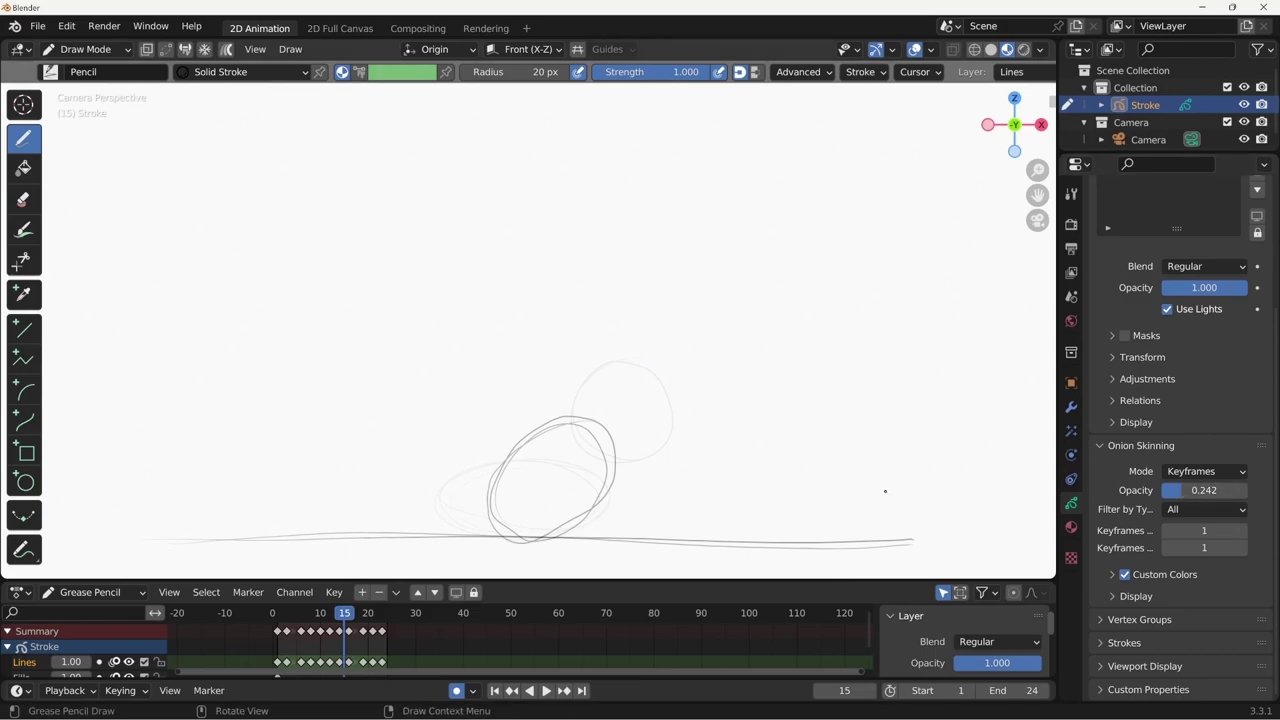
{"action": "key", "text": "Right"}
{"action": "key", "text": "Right"}
{"action": "key", "text": "Right"}
{"action": "key", "text": "Right"}
{"action": "key", "text": "Right"}
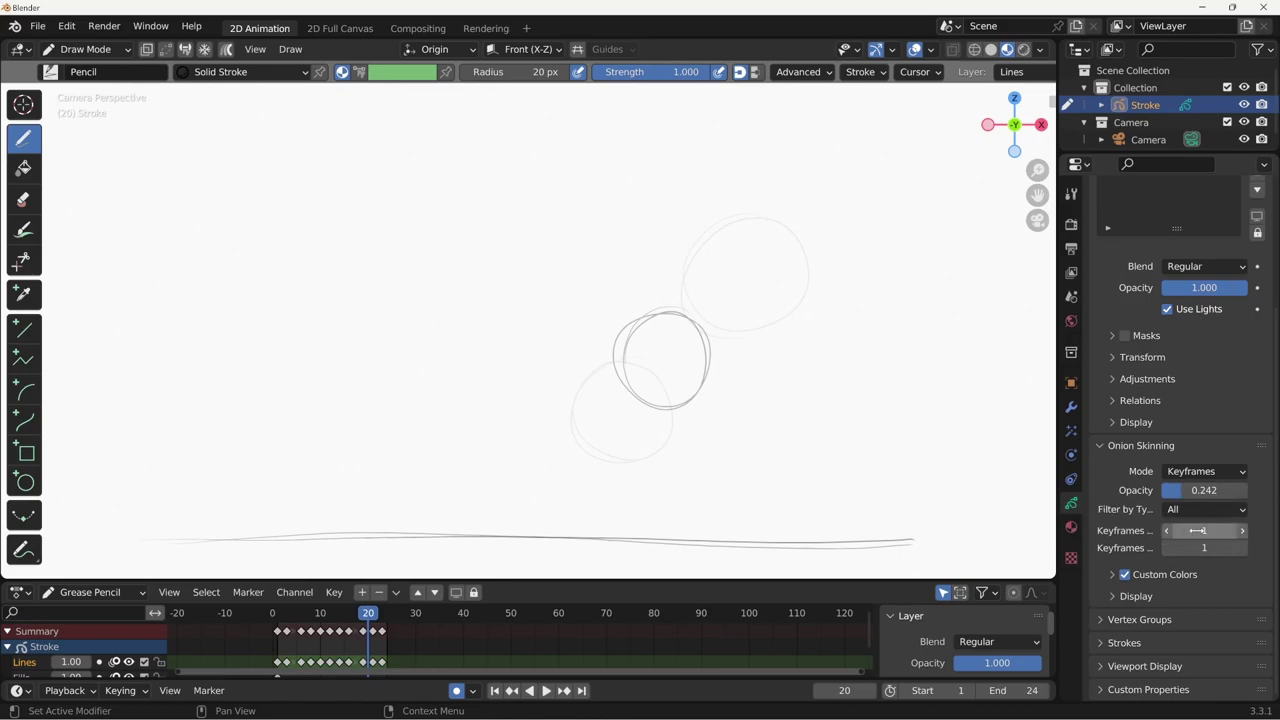
{"action": "left_click_drag", "start_coordinate": [1081, 533], "coordinate": [955, 537]}
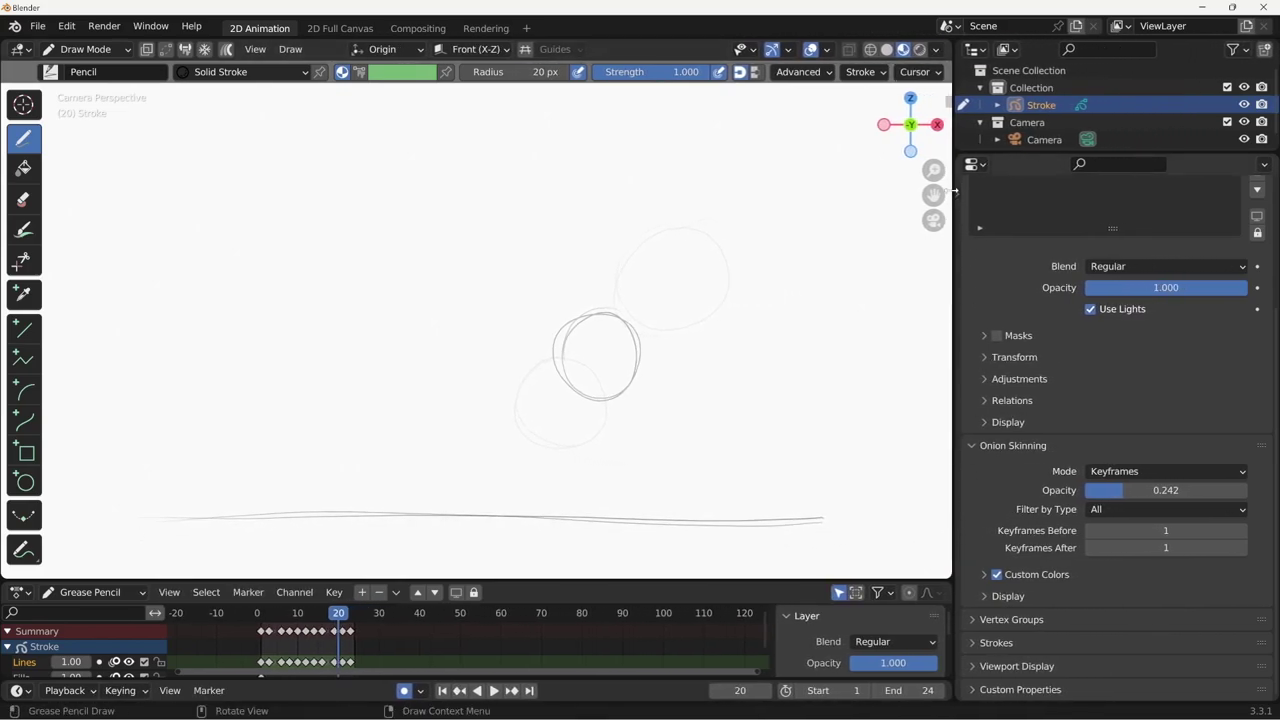
Raise the onion-skin opacity to 0.513 and step back to frame 18
{"action": "left_click", "coordinate": [957, 194]}
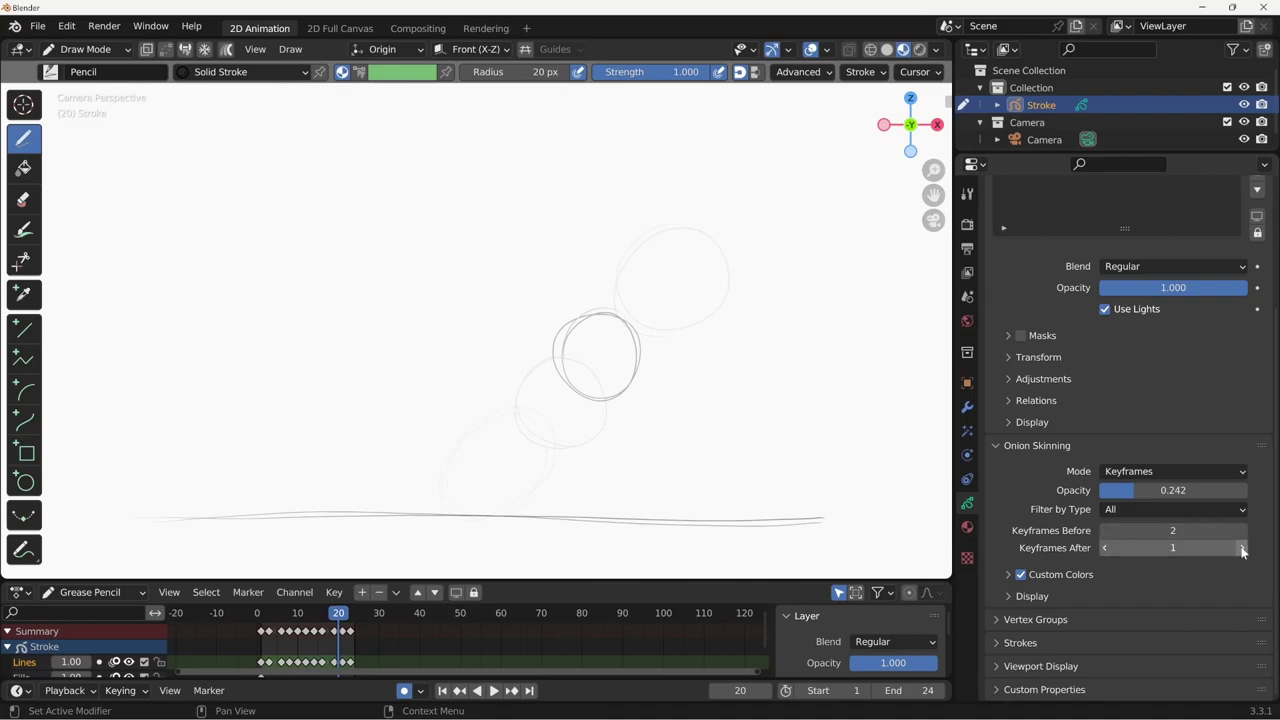
{"action": "left_click_drag", "start_coordinate": [1150, 489], "coordinate": [1197, 493]}
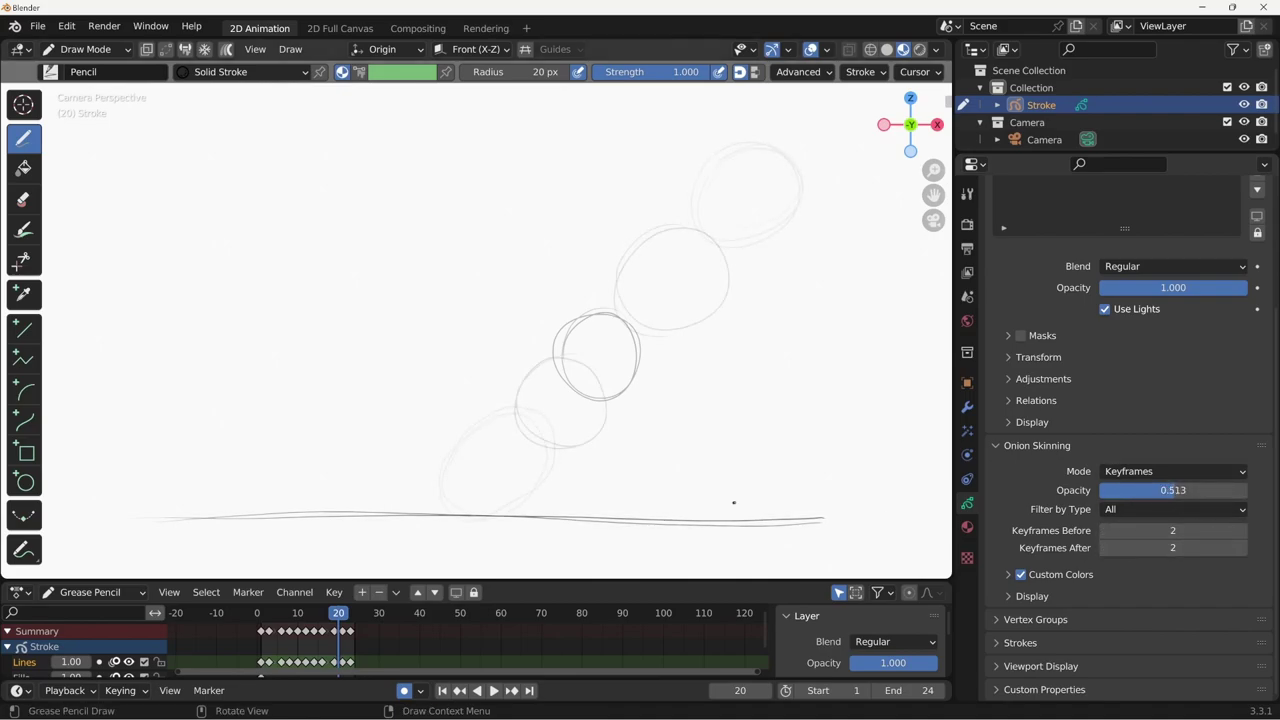
{"action": "key", "text": "Left"}
{"action": "key", "text": "Left"}
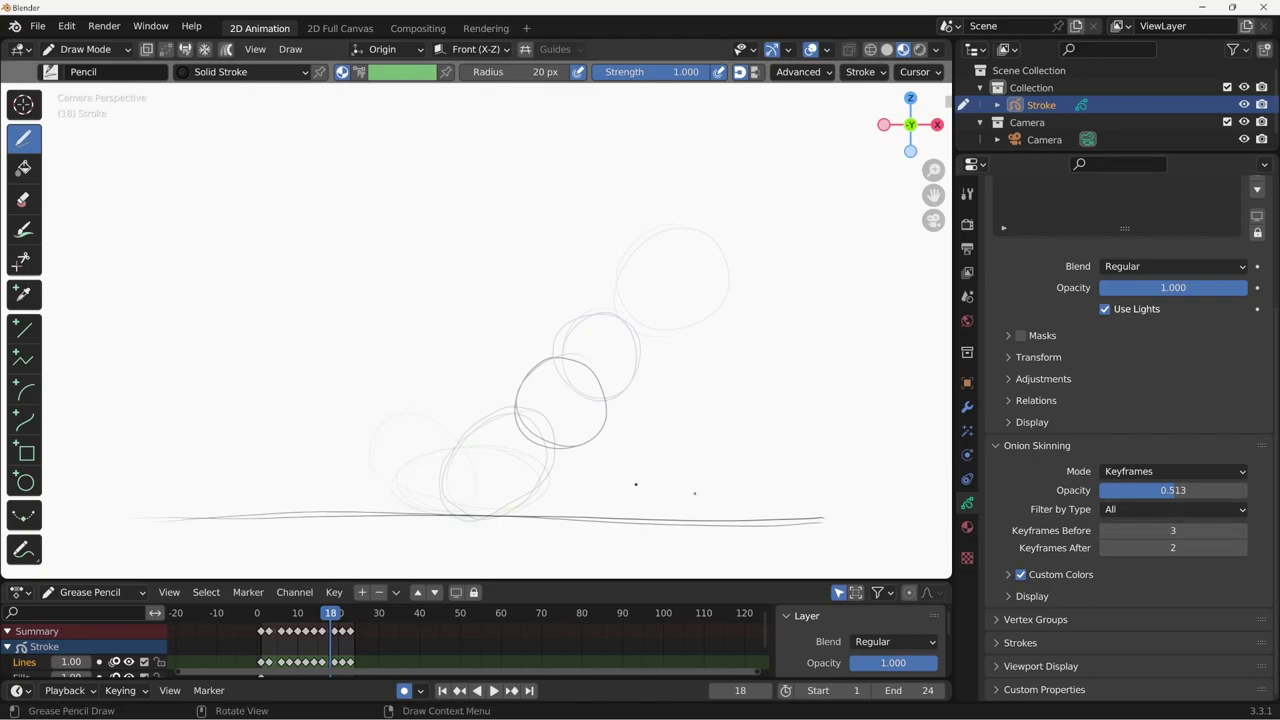
Try Keyframes Before and After at 0, then restore both to 1
{"action": "left_click", "coordinate": [1104, 531]}
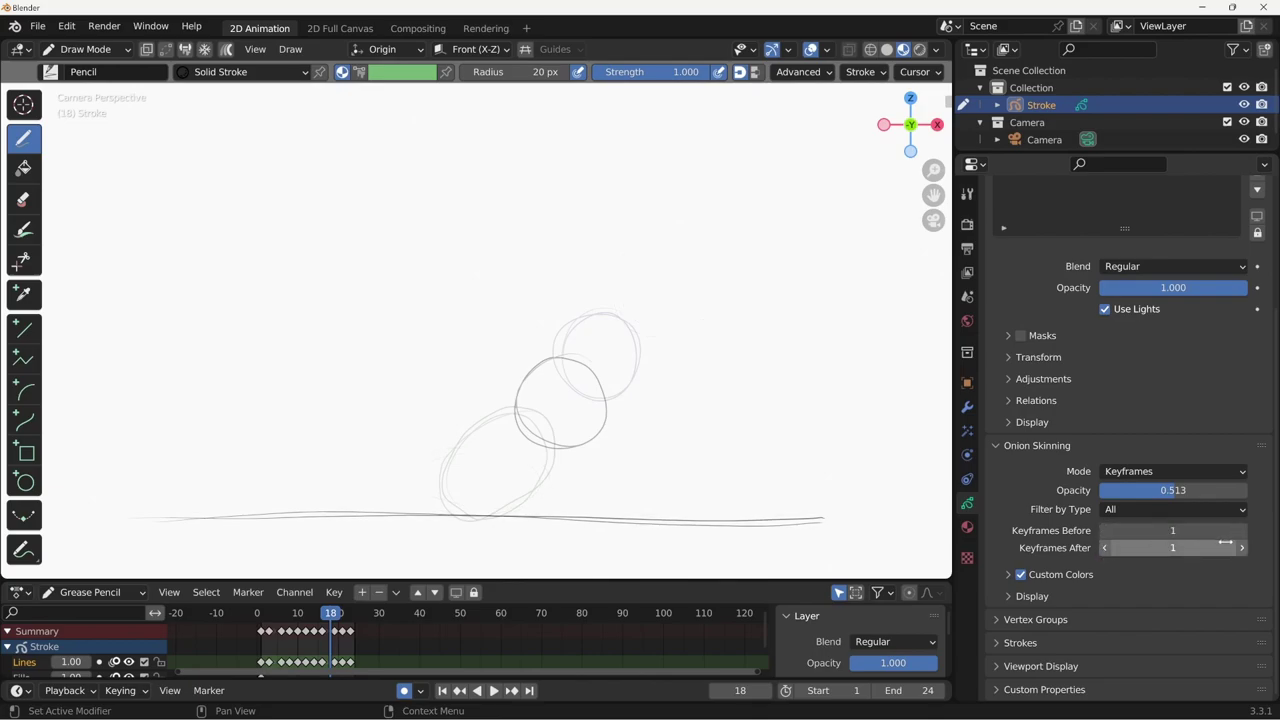
{"action": "left_click", "coordinate": [1104, 549]}
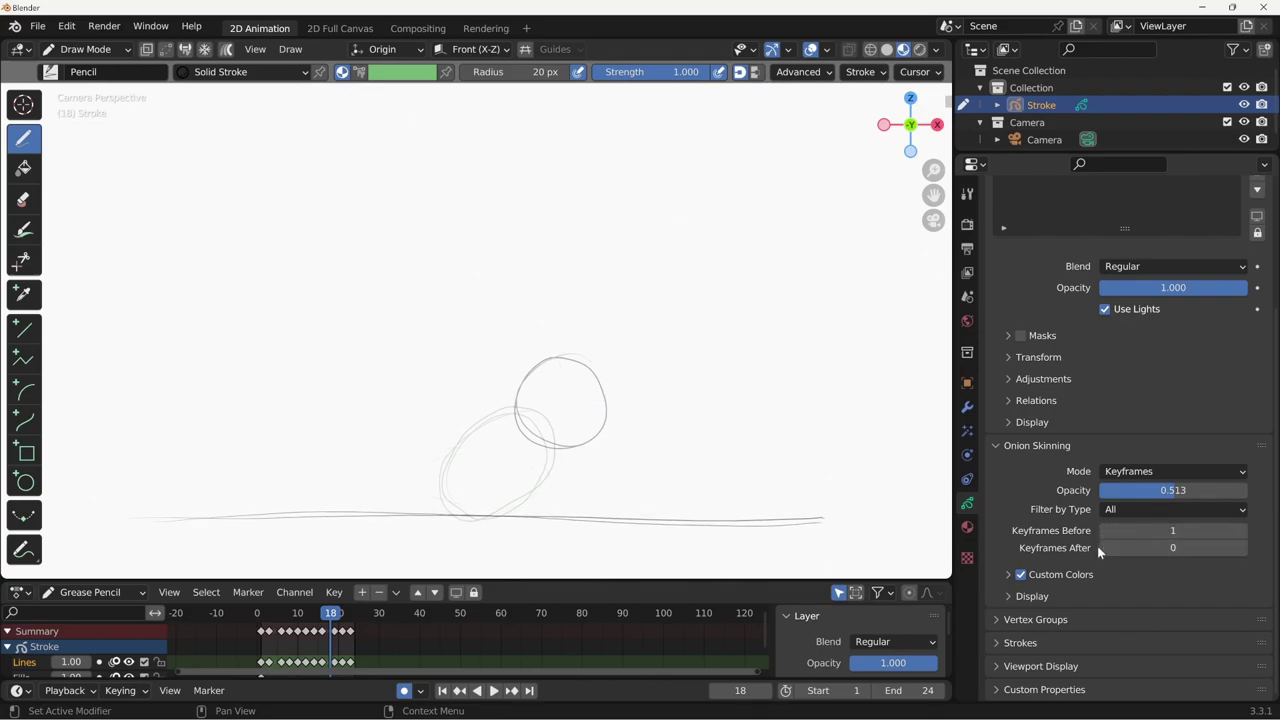
{"action": "left_click", "coordinate": [1104, 532]}
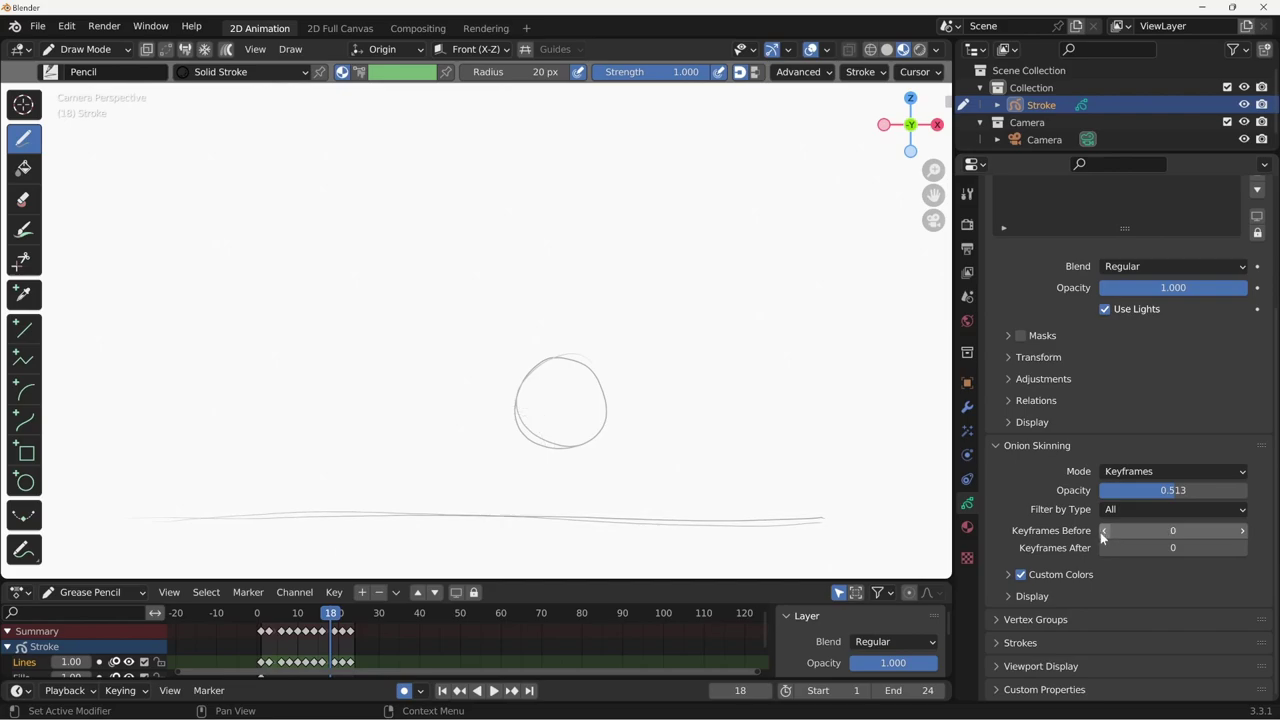
{"action": "left_click", "coordinate": [1243, 531]}
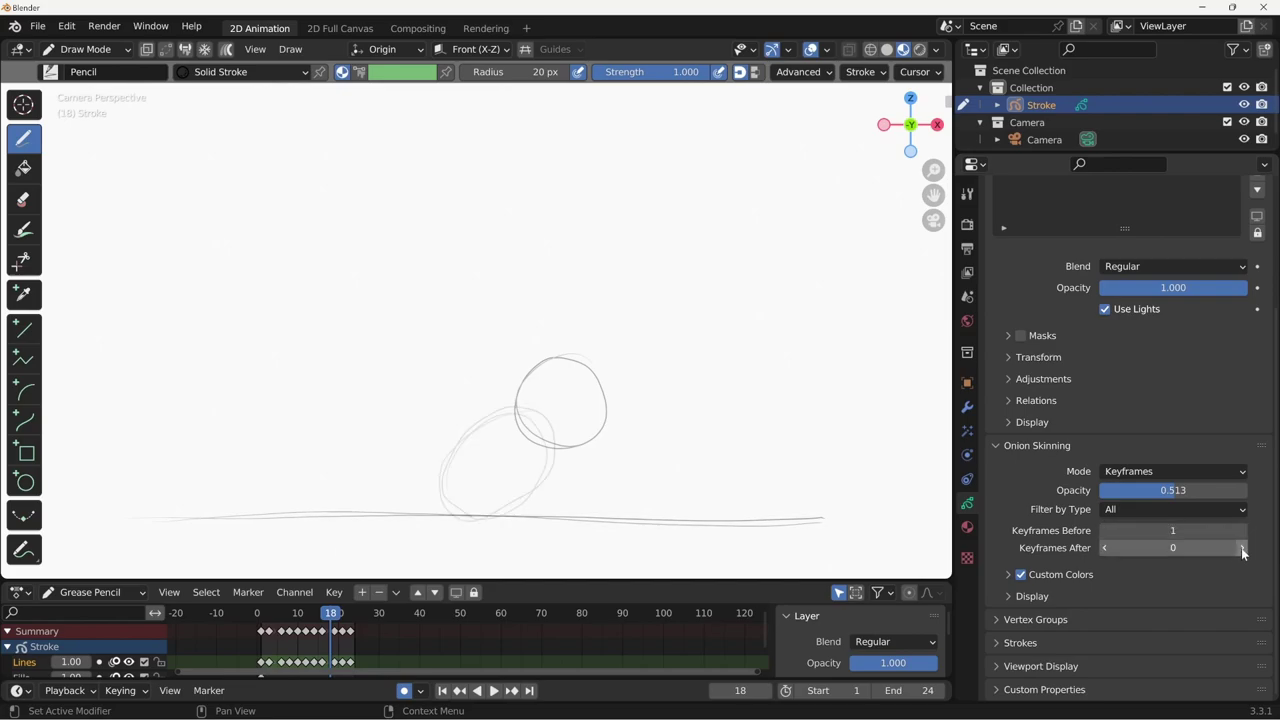
{"action": "left_click", "coordinate": [1243, 548]}
Set Keyframes Before and After to 3 and fade the onion-skin opacity to 0.280
{"action": "mouse_move", "coordinate": [1171, 490]}
{"action": "left_mouse_down"}
{"action": "mouse_move", "coordinate": [1157, 495]}
{"action": "mouse_move", "coordinate": [1172, 492]}
{"action": "left_mouse_up"}
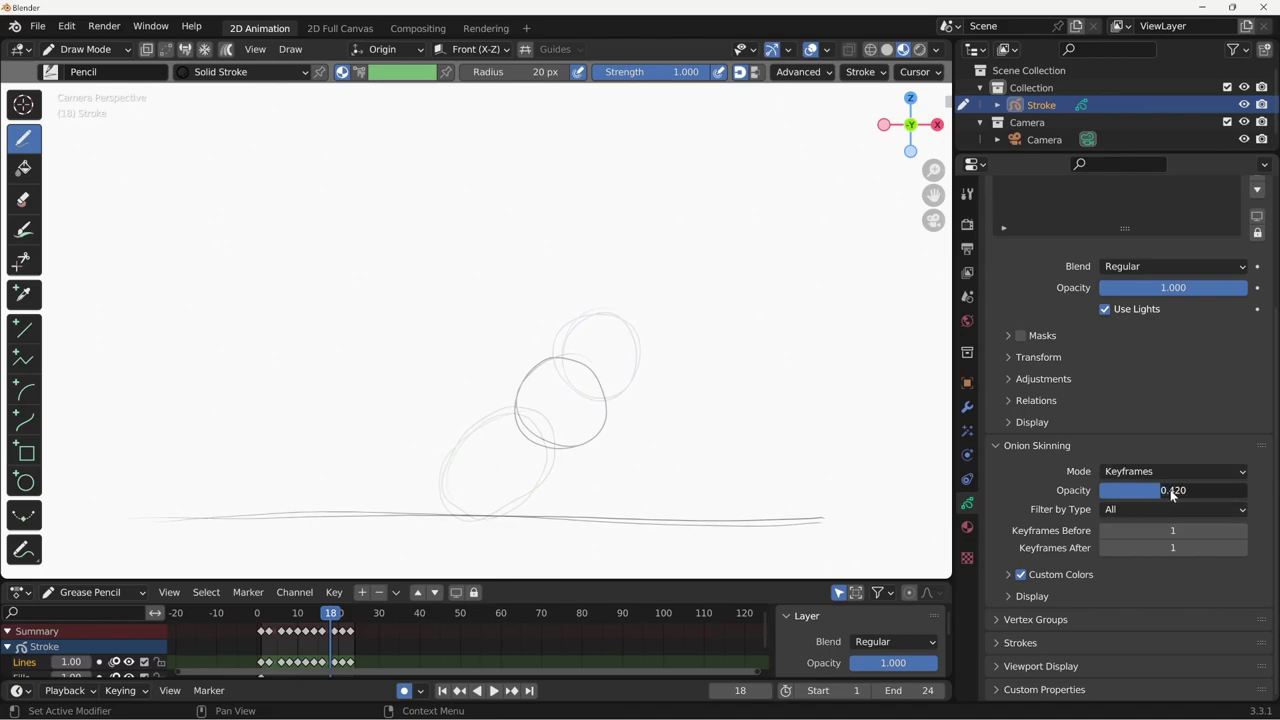
{"action": "left_click", "coordinate": [1243, 531]}
{"action": "left_click", "coordinate": [1243, 531]}
{"action": "left_click", "coordinate": [1243, 548]}
{"action": "left_click", "coordinate": [1243, 548]}
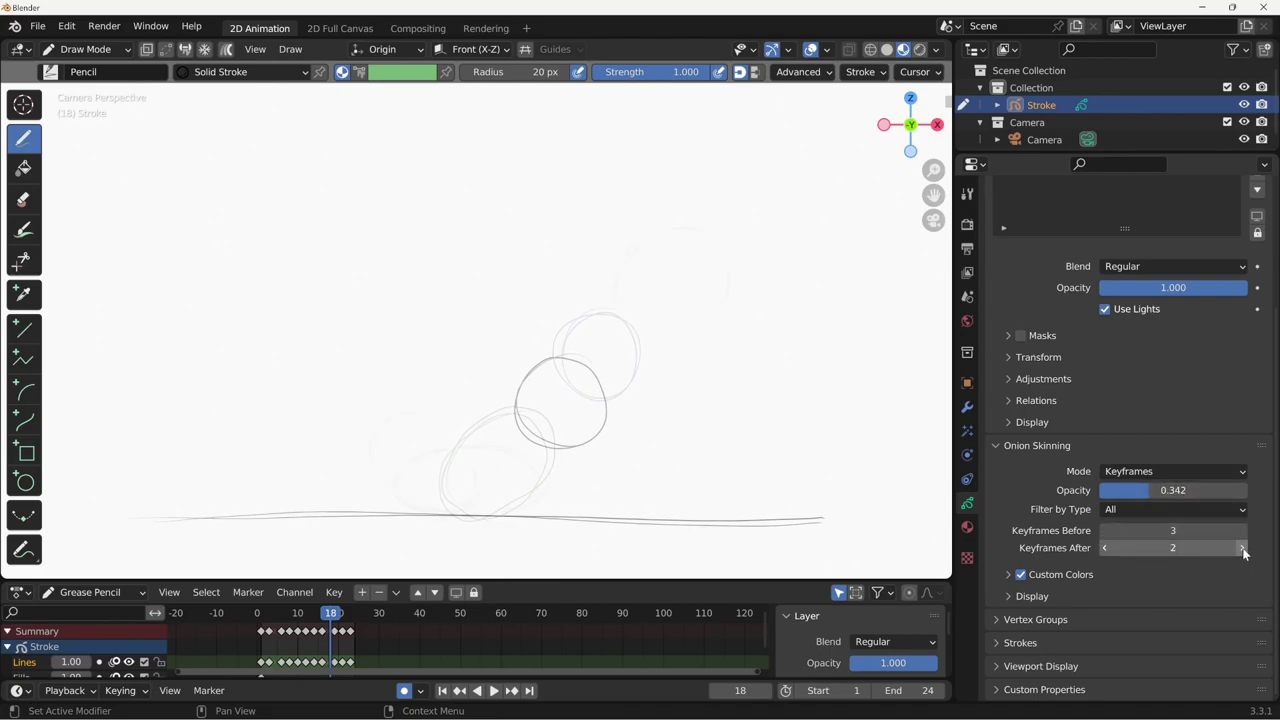
{"action": "left_click", "coordinate": [1243, 548]}
{"action": "left_click_drag", "start_coordinate": [1150, 494], "coordinate": [1169, 497]}
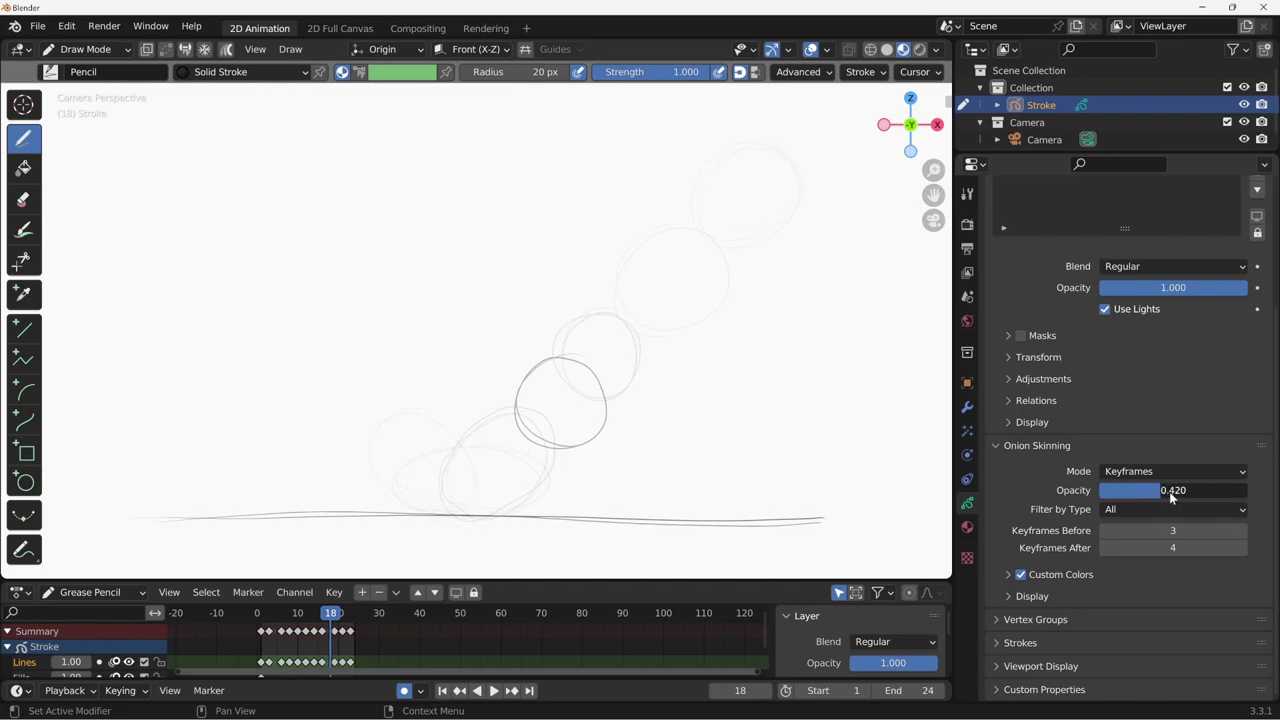
{"action": "left_click", "coordinate": [1104, 548]}
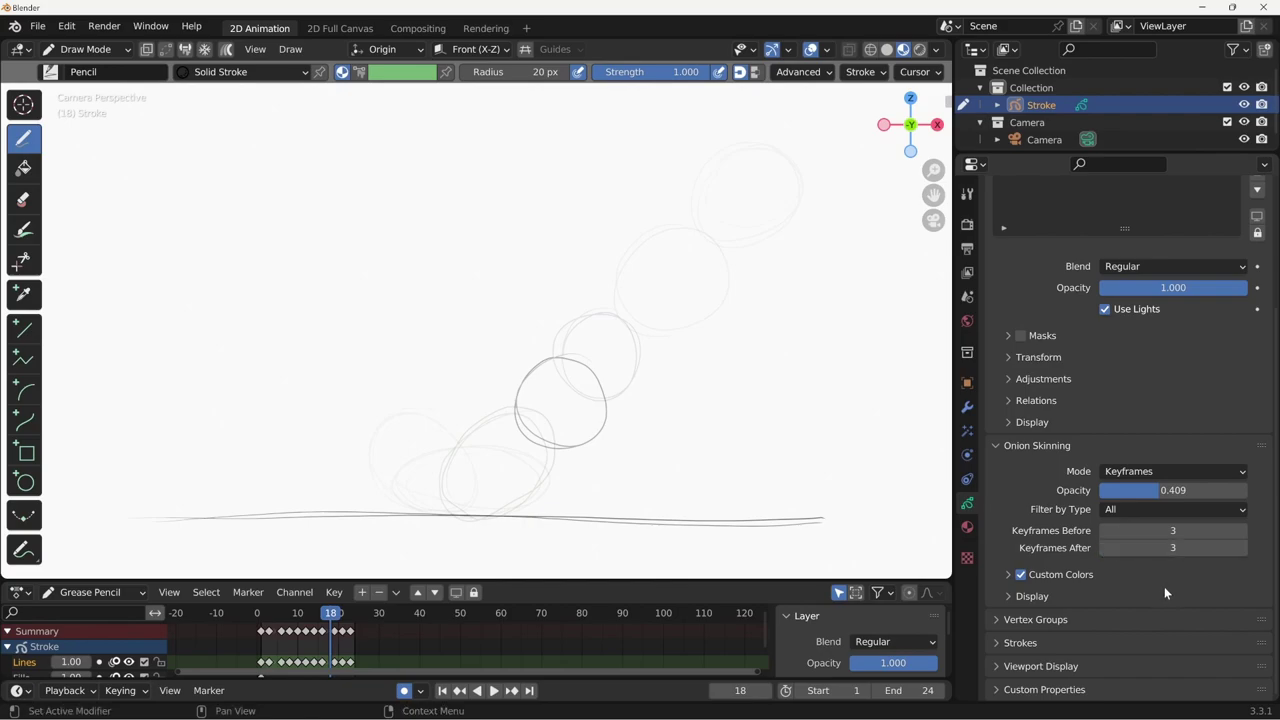
{"action": "left_click_drag", "start_coordinate": [1148, 495], "coordinate": [1110, 497]}
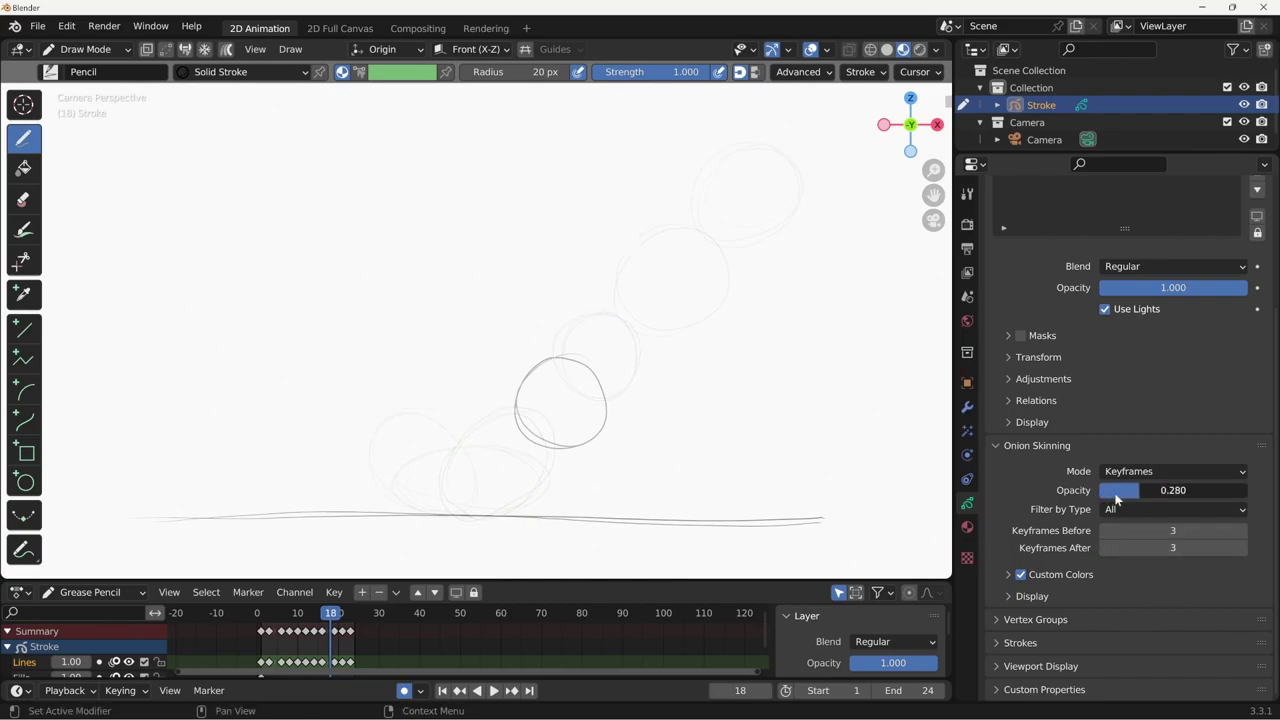
Set opacity to 0.491, Keyframes Before/After to 2, enable Fade, and render frame 18
{"action": "left_click", "coordinate": [1012, 596]}
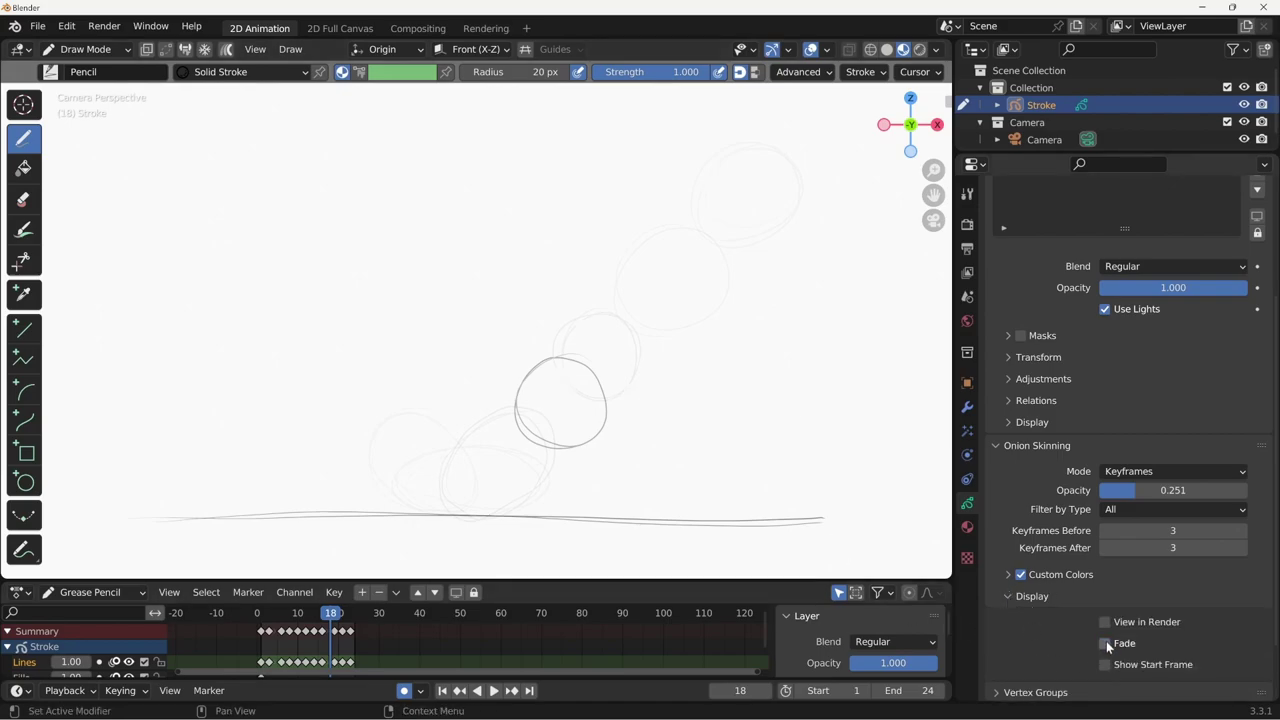
{"action": "left_click_drag", "start_coordinate": [1140, 490], "coordinate": [1203, 490]}
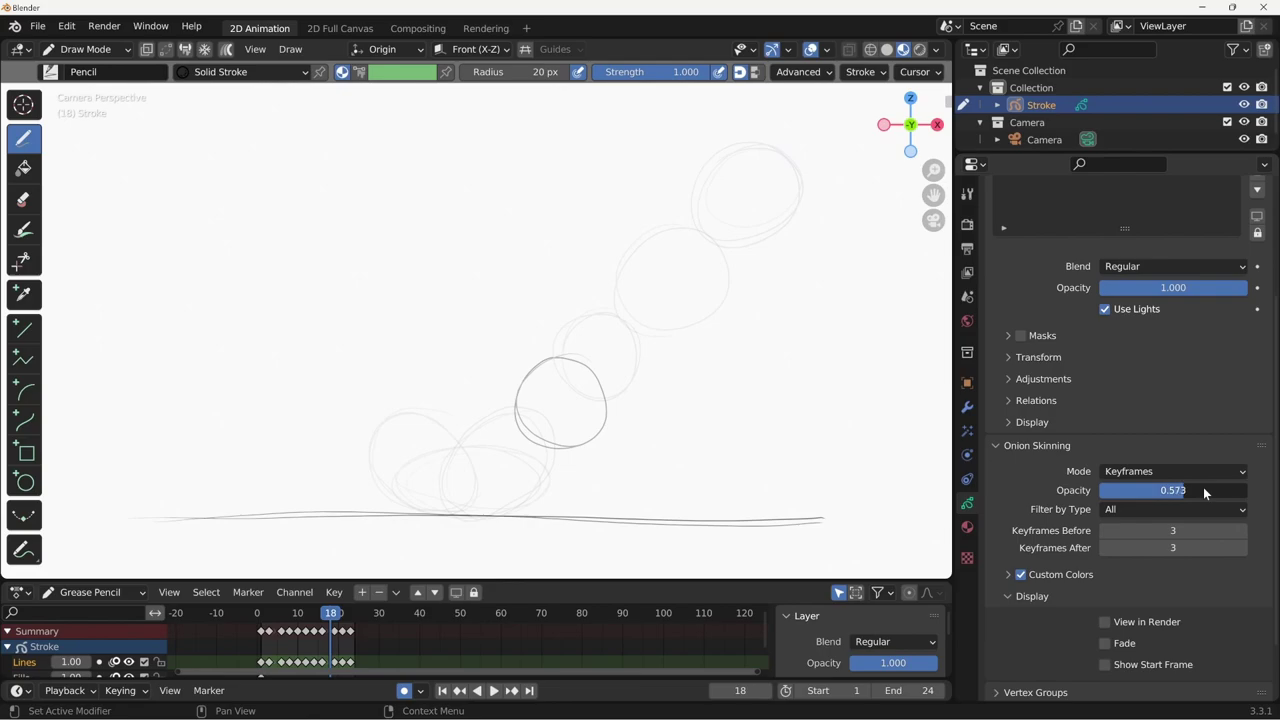
{"action": "left_click", "coordinate": [1105, 530]}
{"action": "left_click", "coordinate": [1105, 548]}
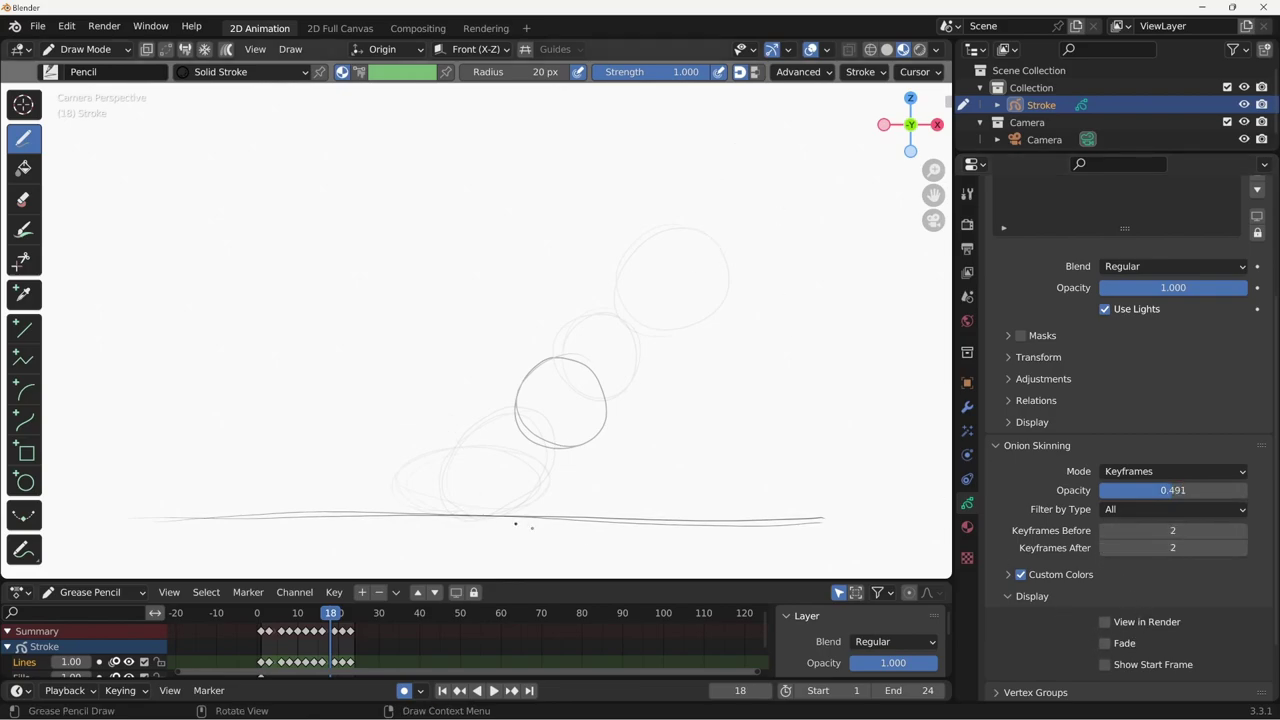
{"action": "left_click", "coordinate": [1105, 643]}
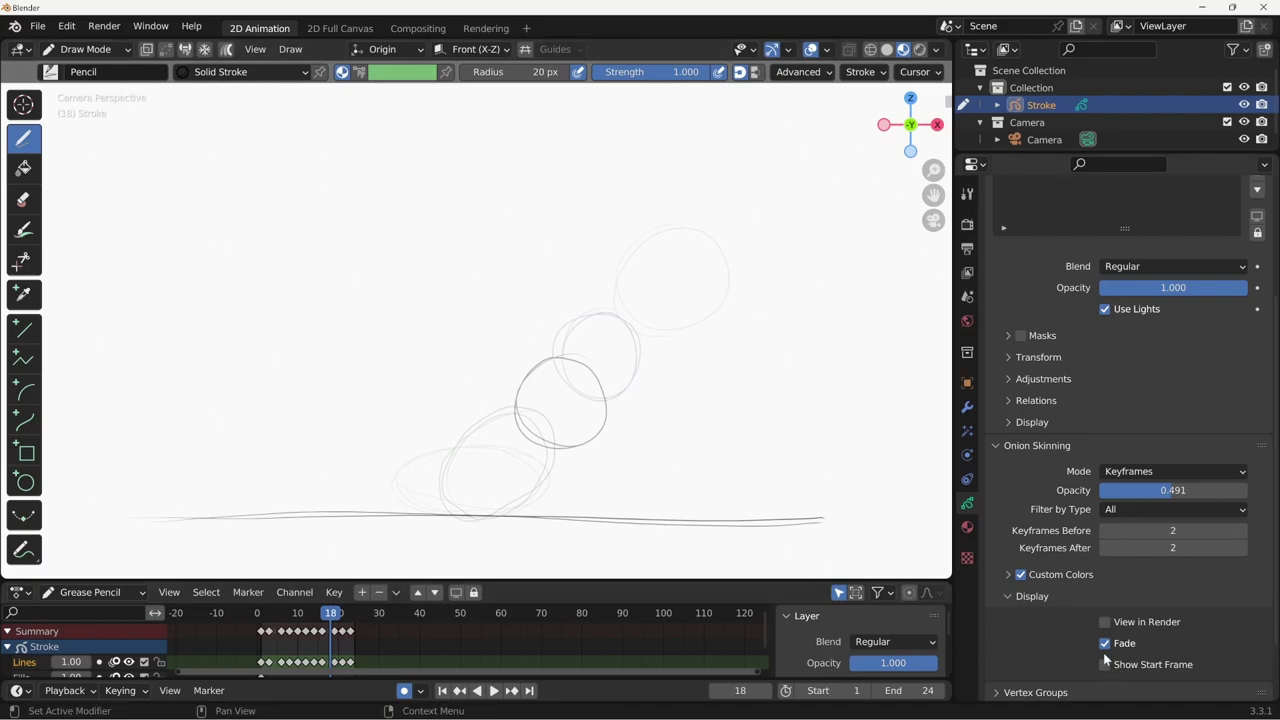
{"action": "key", "text": "F12"}
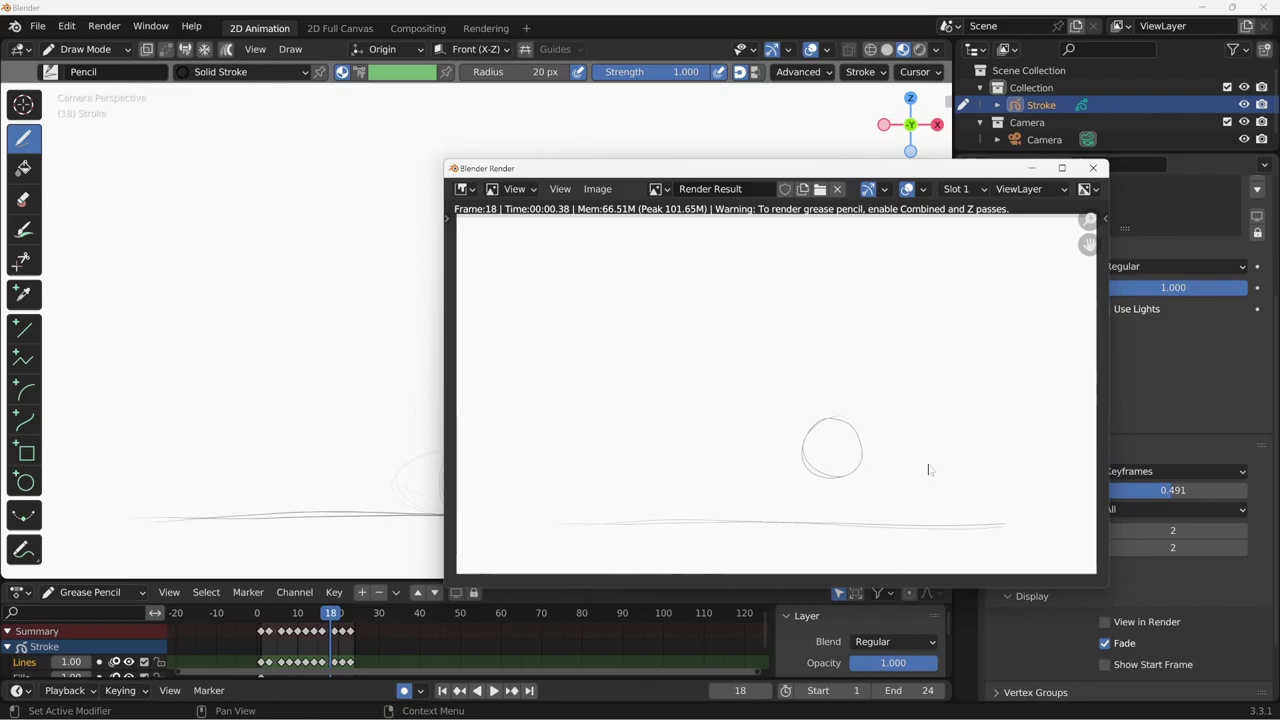
Test-render frame 18 with onion skins set to View in Render, then turn that option off
{"action": "left_click", "coordinate": [1093, 167]}
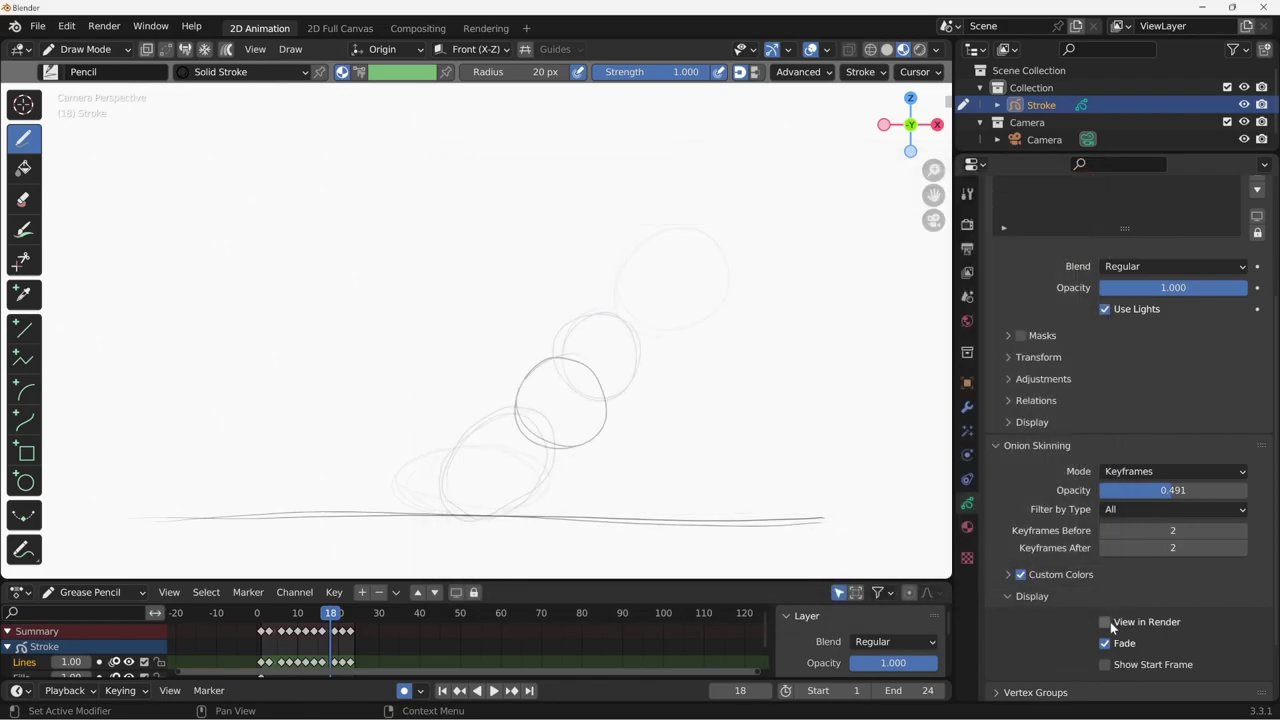
{"action": "left_click", "coordinate": [1108, 622]}
{"action": "key", "text": "F12"}
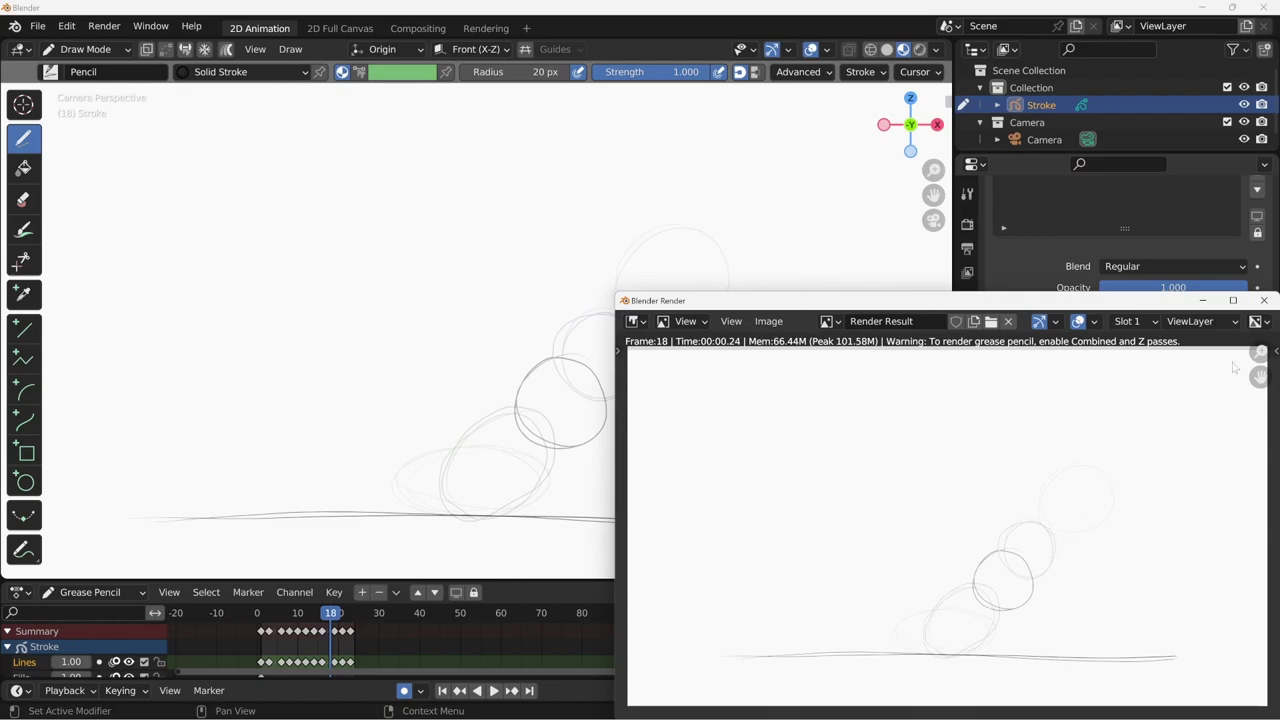
{"action": "left_click", "coordinate": [1264, 300]}
{"action": "left_click", "coordinate": [1125, 625]}
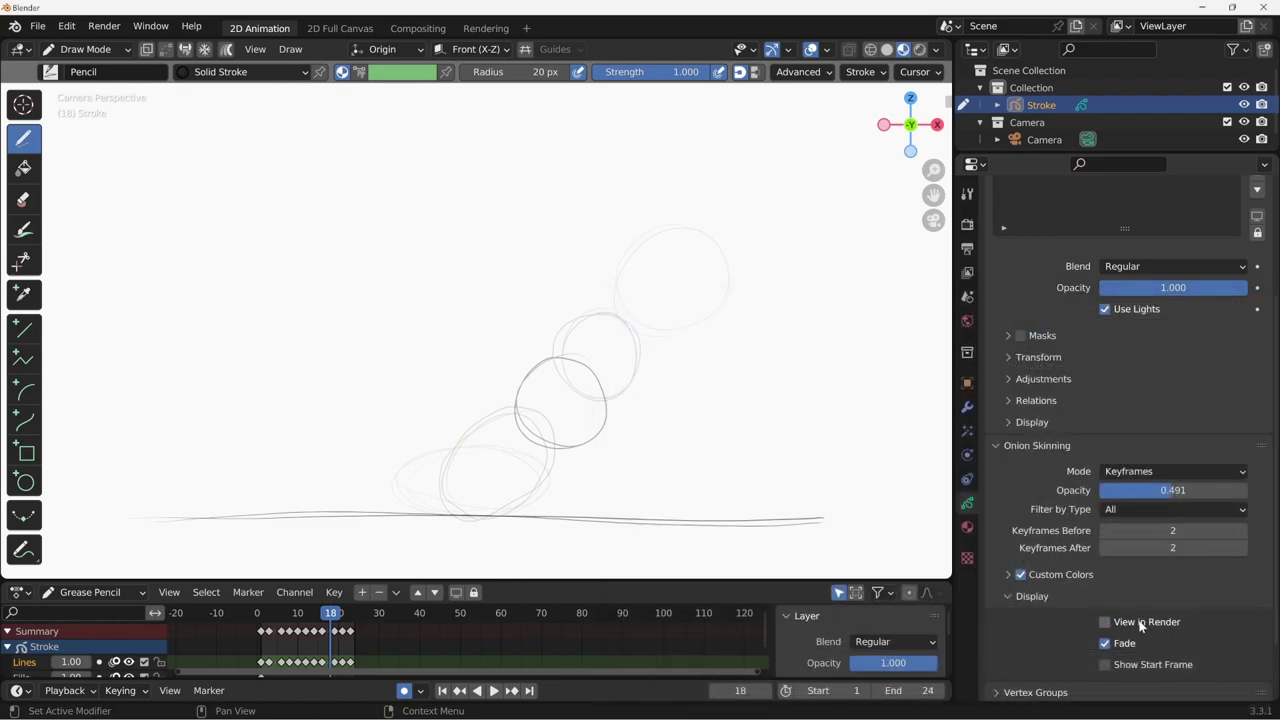
Set one onion-skin keyframe before and after and raise the opacity to 0.540
{"action": "left_click", "coordinate": [1010, 578]}
{"action": "left_click", "coordinate": [1021, 577]}
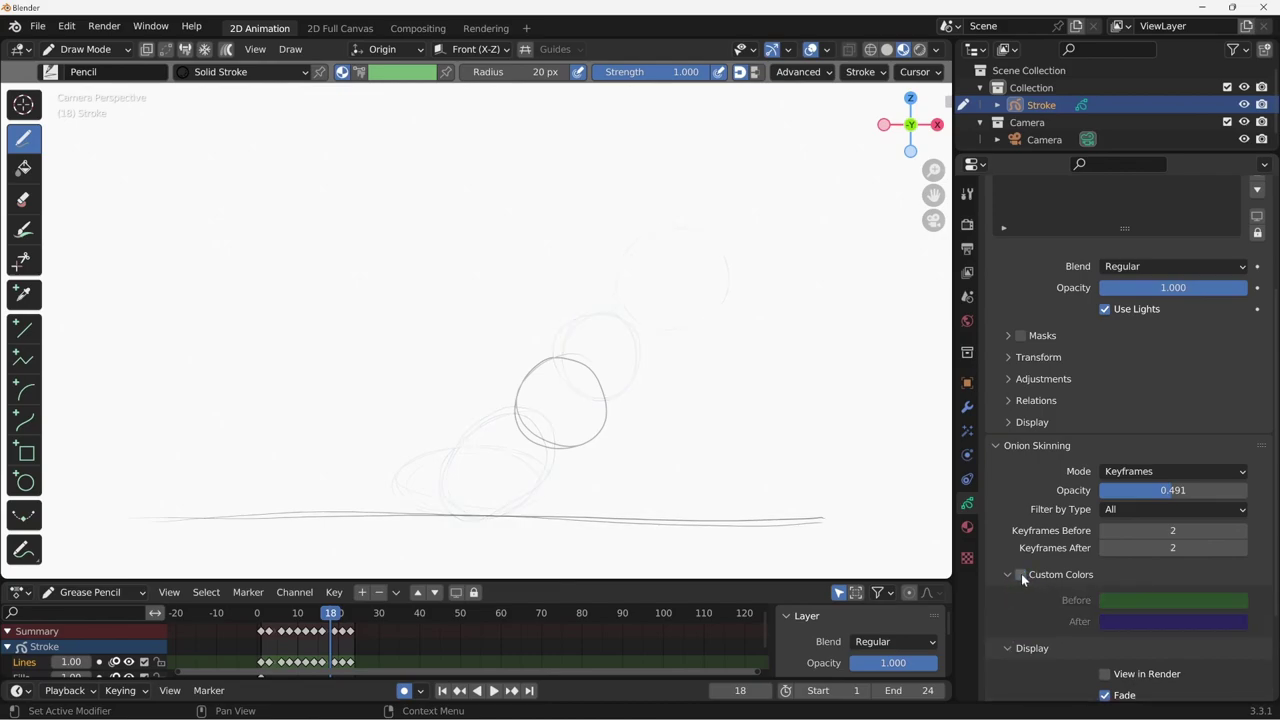
{"action": "left_click", "coordinate": [1022, 577]}
{"action": "left_click", "coordinate": [1022, 577]}
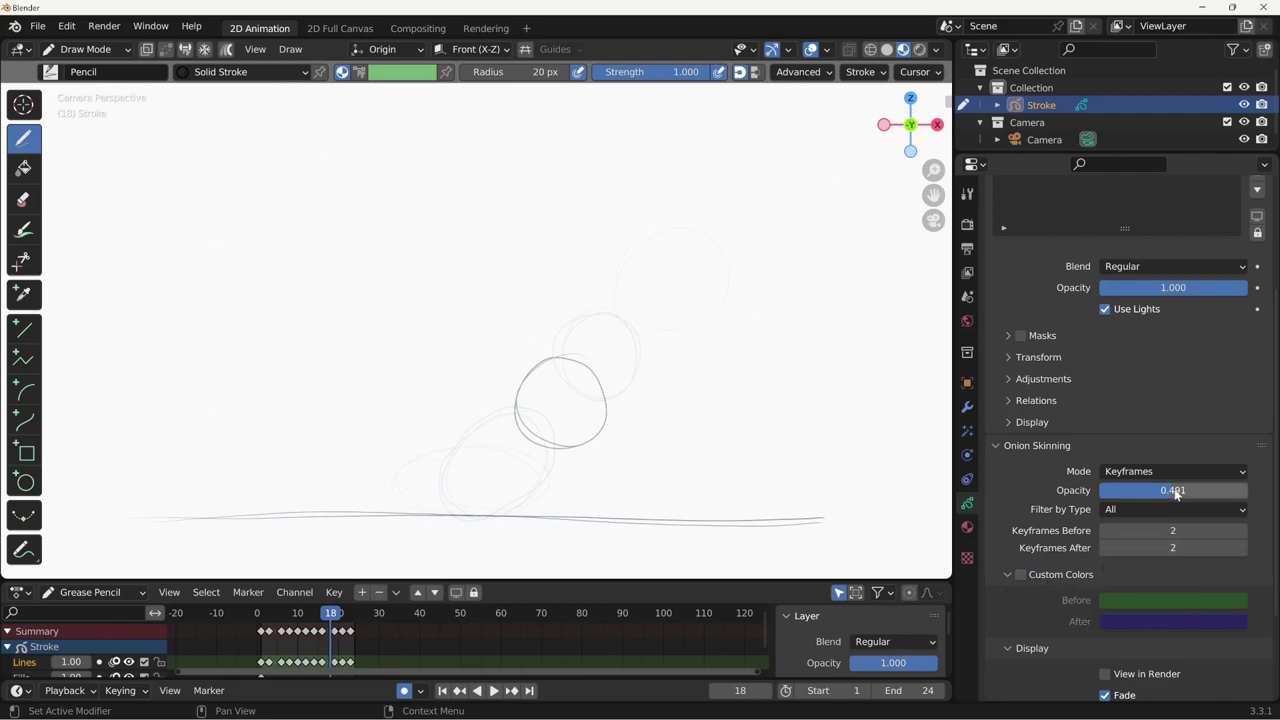
{"action": "left_click_drag", "start_coordinate": [1171, 491], "coordinate": [1168, 491]}
{"action": "left_click_drag", "start_coordinate": [1104, 543], "coordinate": [1103, 545]}
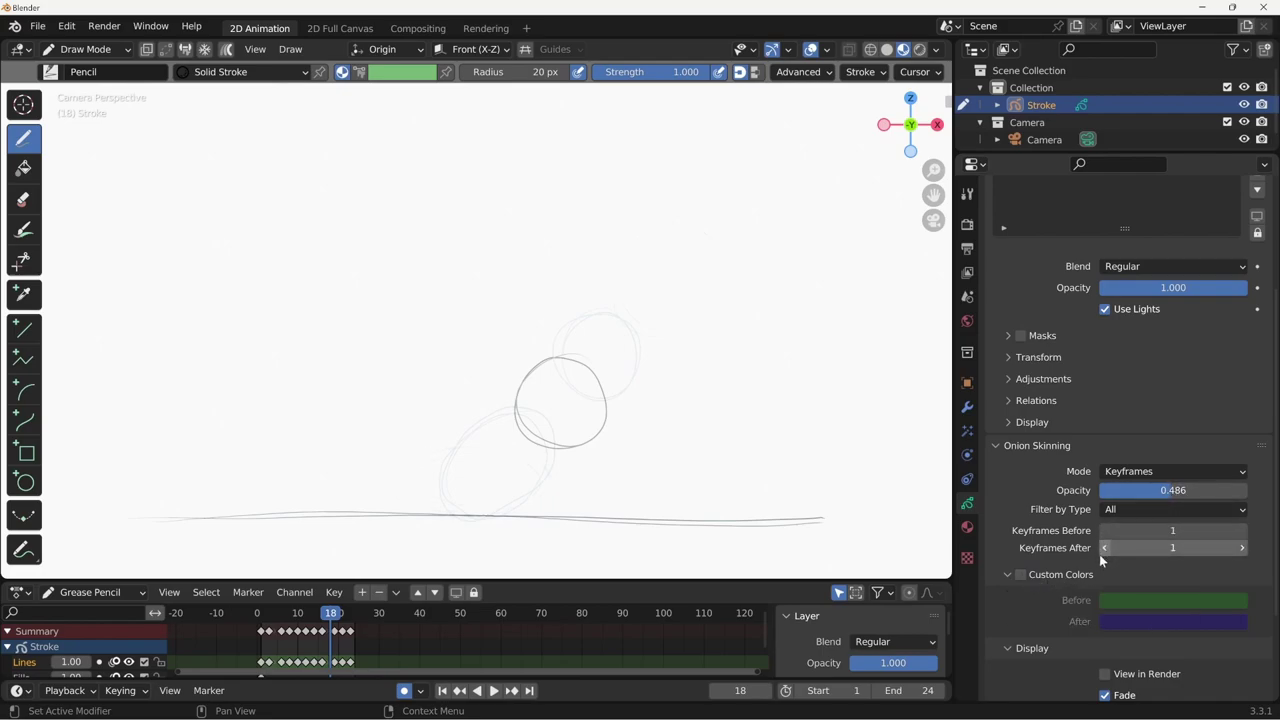
{"action": "mouse_move", "coordinate": [1150, 492]}
{"action": "left_mouse_down"}
{"action": "mouse_move", "coordinate": [1231, 491]}
{"action": "mouse_move", "coordinate": [1181, 494]}
{"action": "left_mouse_up"}
{"action": "left_click", "coordinate": [1032, 574]}
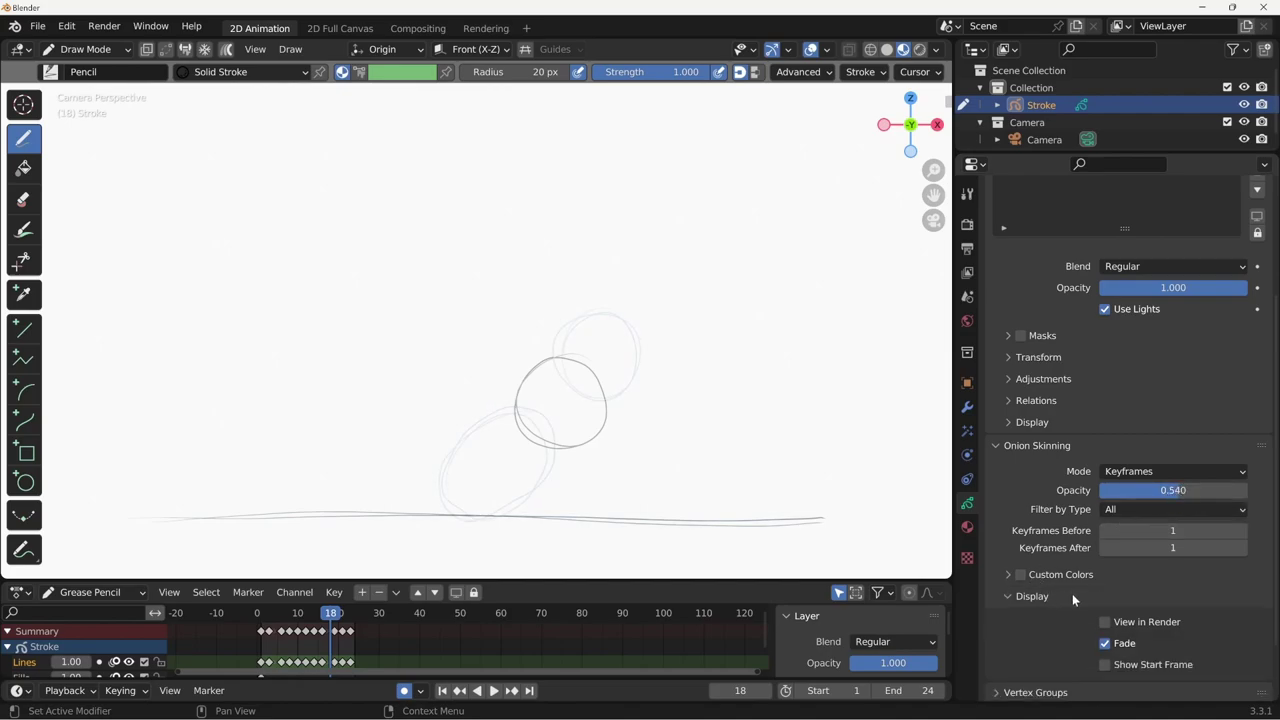
Enable Custom Colors with a red Before color and a bright blue After color
{"action": "left_click", "coordinate": [1020, 574]}
{"action": "left_click", "coordinate": [1009, 575]}
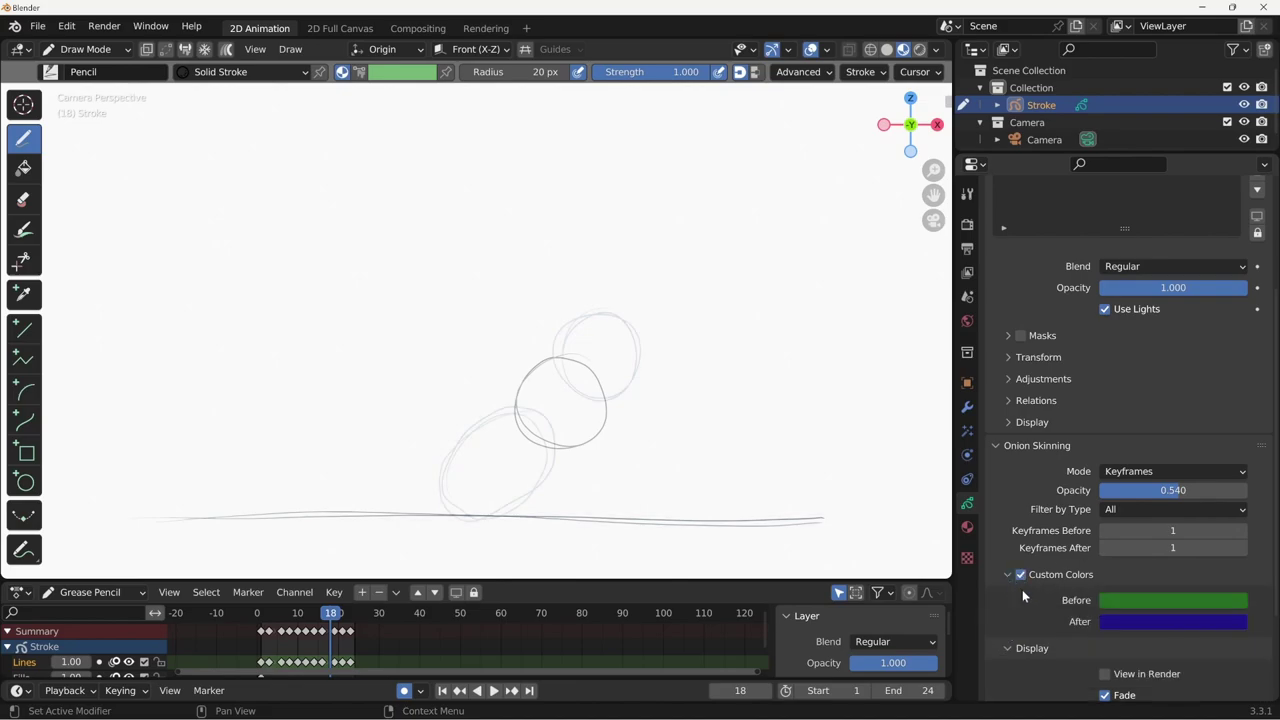
{"action": "left_click", "coordinate": [1142, 603]}
{"action": "left_click", "coordinate": [1158, 487]}
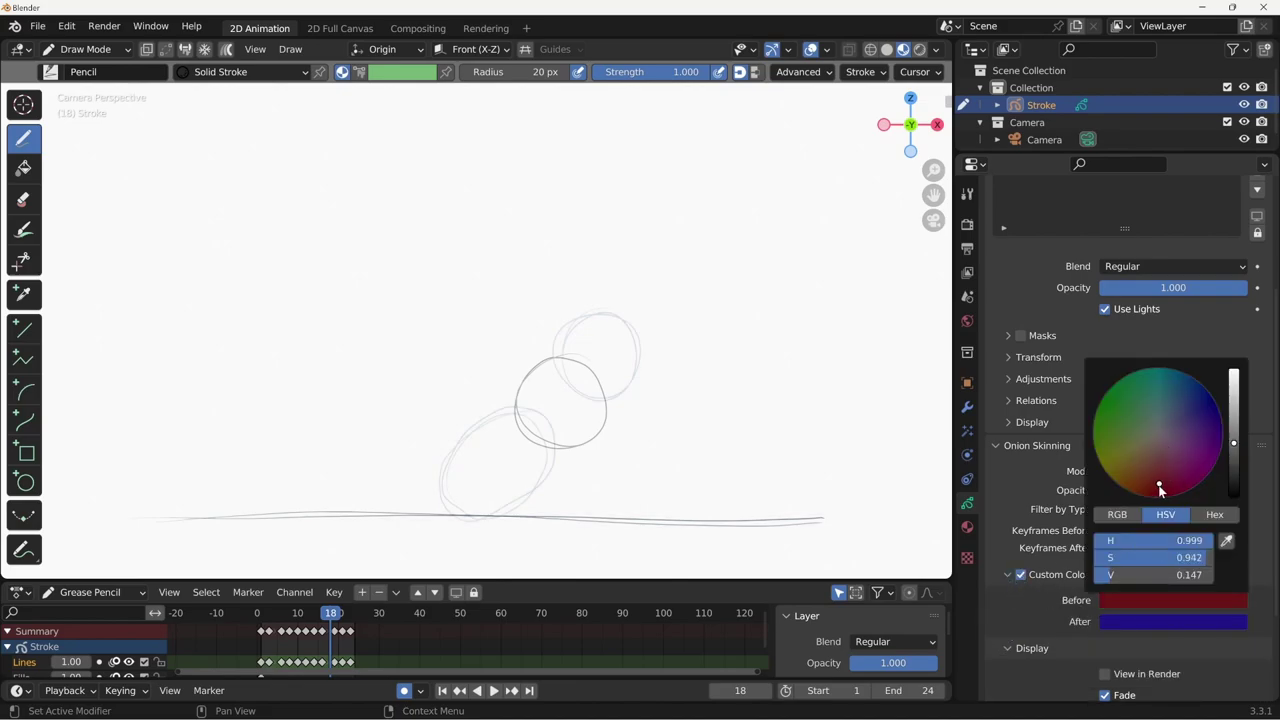
{"action": "left_click_drag", "start_coordinate": [1234, 443], "coordinate": [1234, 390]}
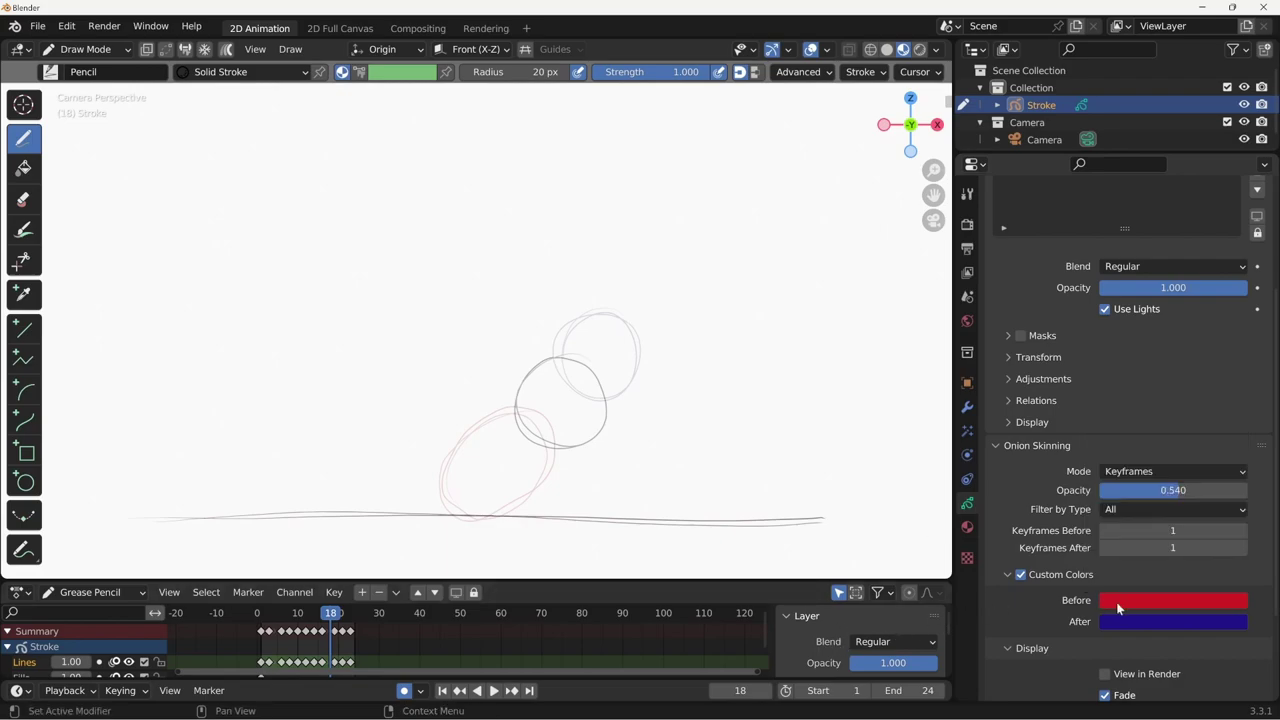
{"action": "left_click", "coordinate": [1172, 621]}
{"action": "left_click", "coordinate": [1183, 402]}
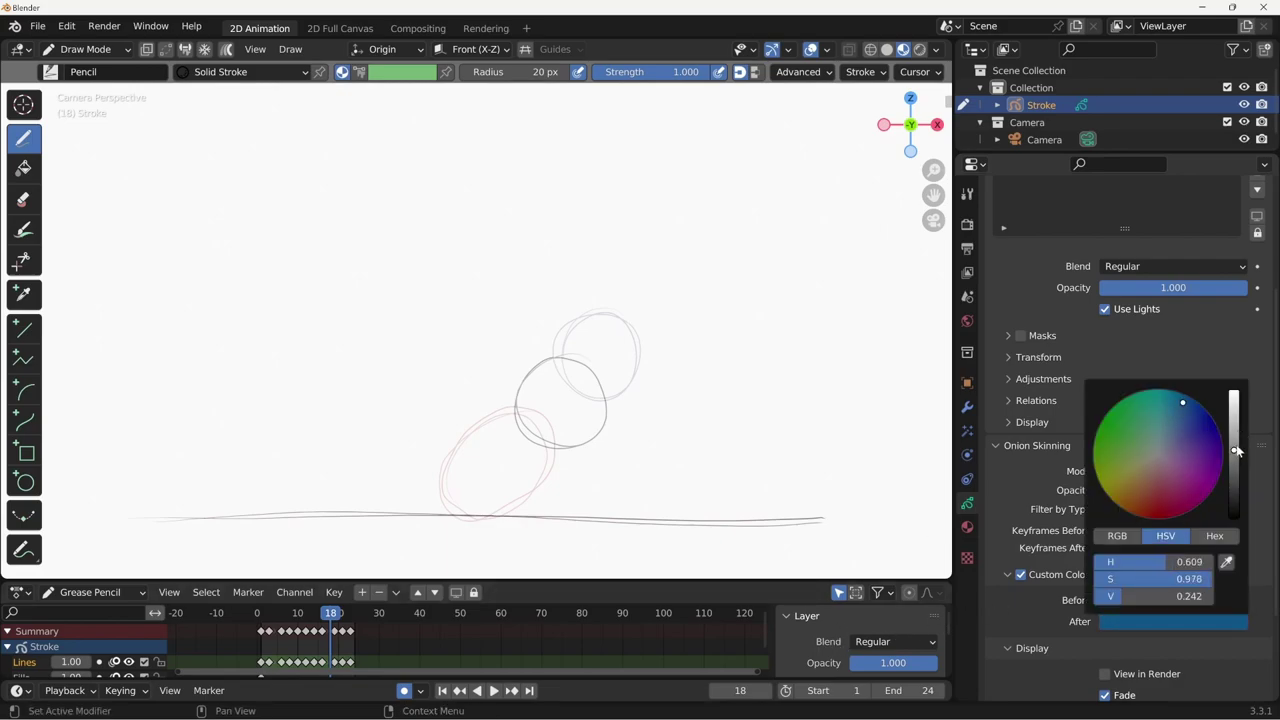
{"action": "left_click_drag", "start_coordinate": [1237, 452], "coordinate": [1234, 403]}
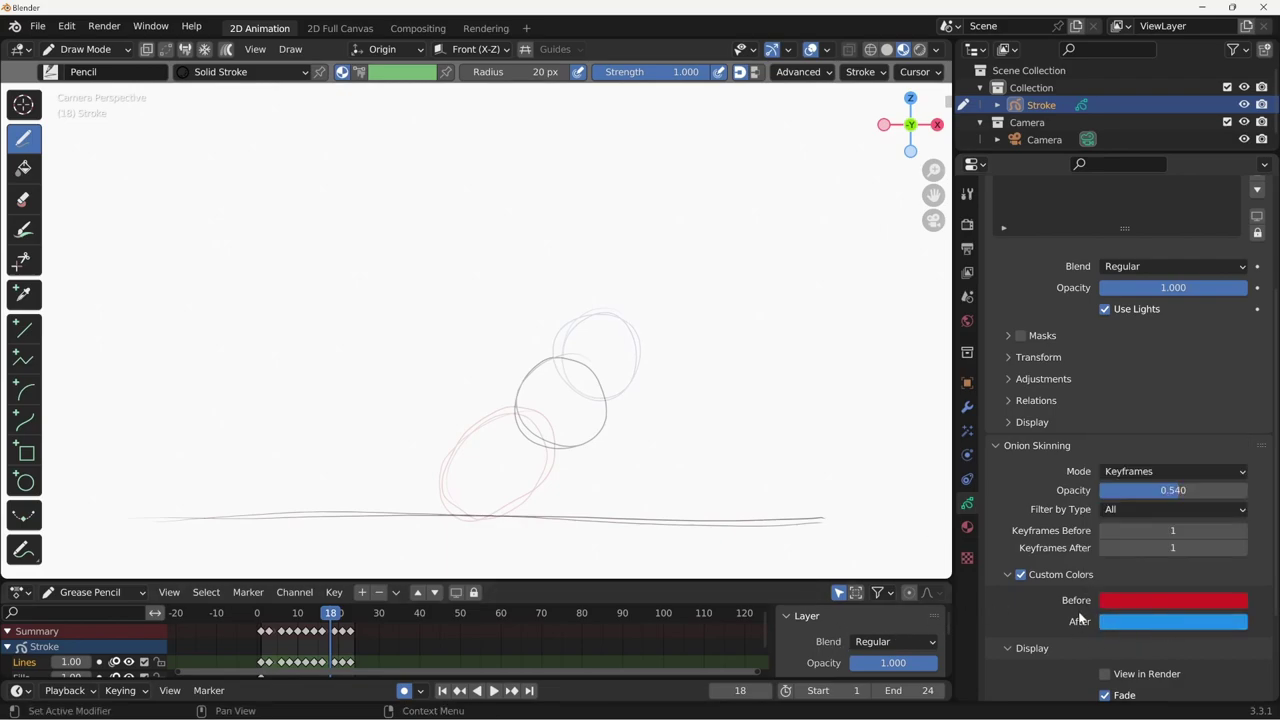
{"action": "left_click_drag", "start_coordinate": [1241, 548], "coordinate": [1115, 552]}
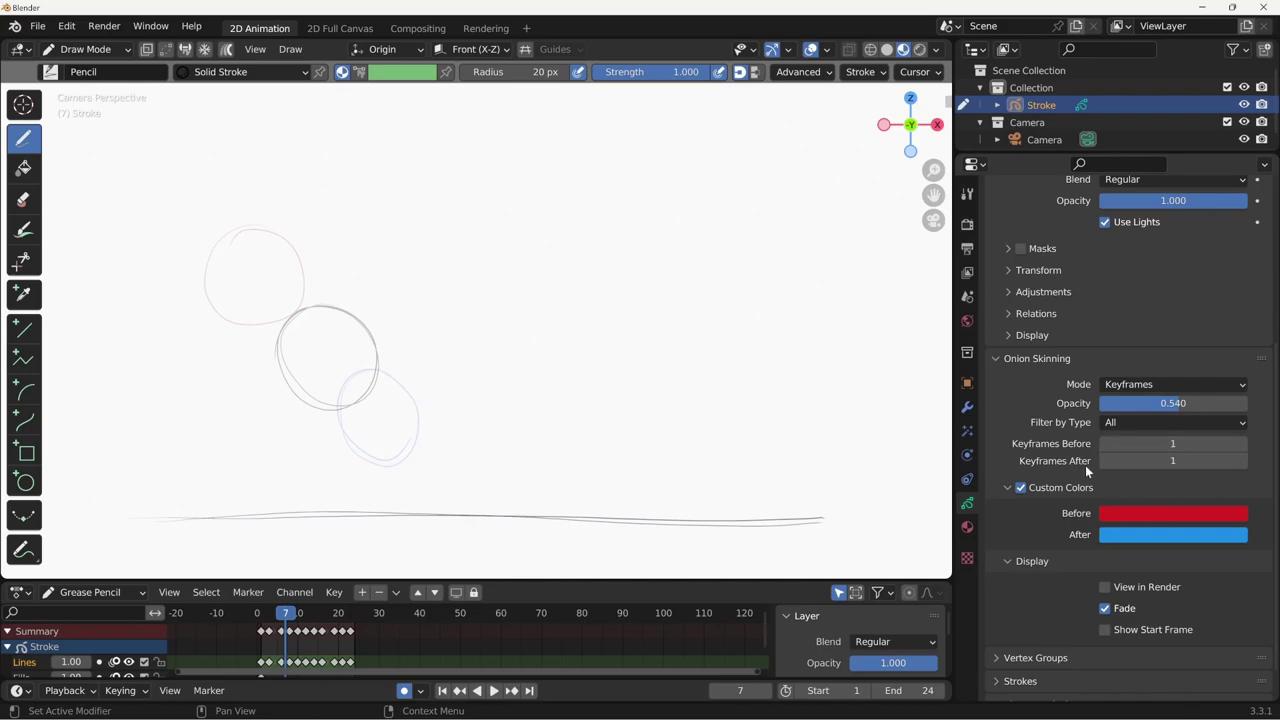
Move the playhead to frame 6, jump to the earlier keyframe and back to compare ghosts
{"action": "left_click_drag", "start_coordinate": [287, 615], "coordinate": [283, 621]}
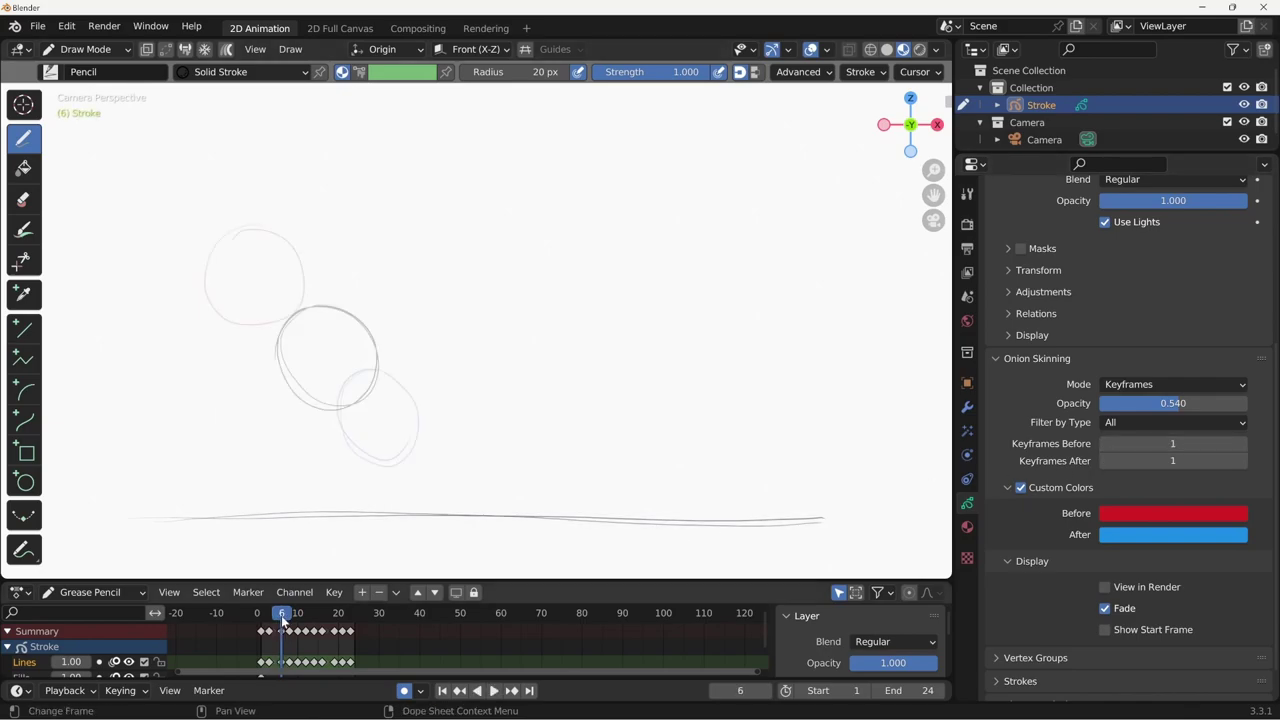
{"action": "key", "text": "Down"}
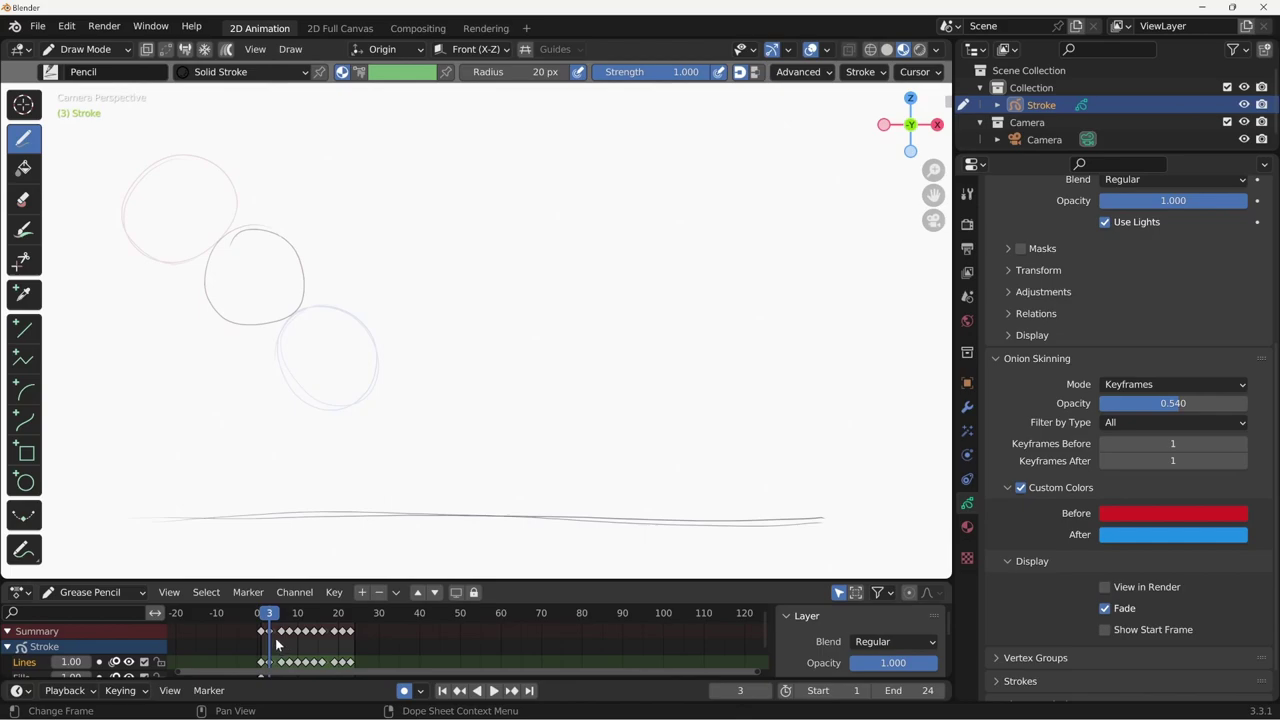
{"action": "key", "text": "Up"}
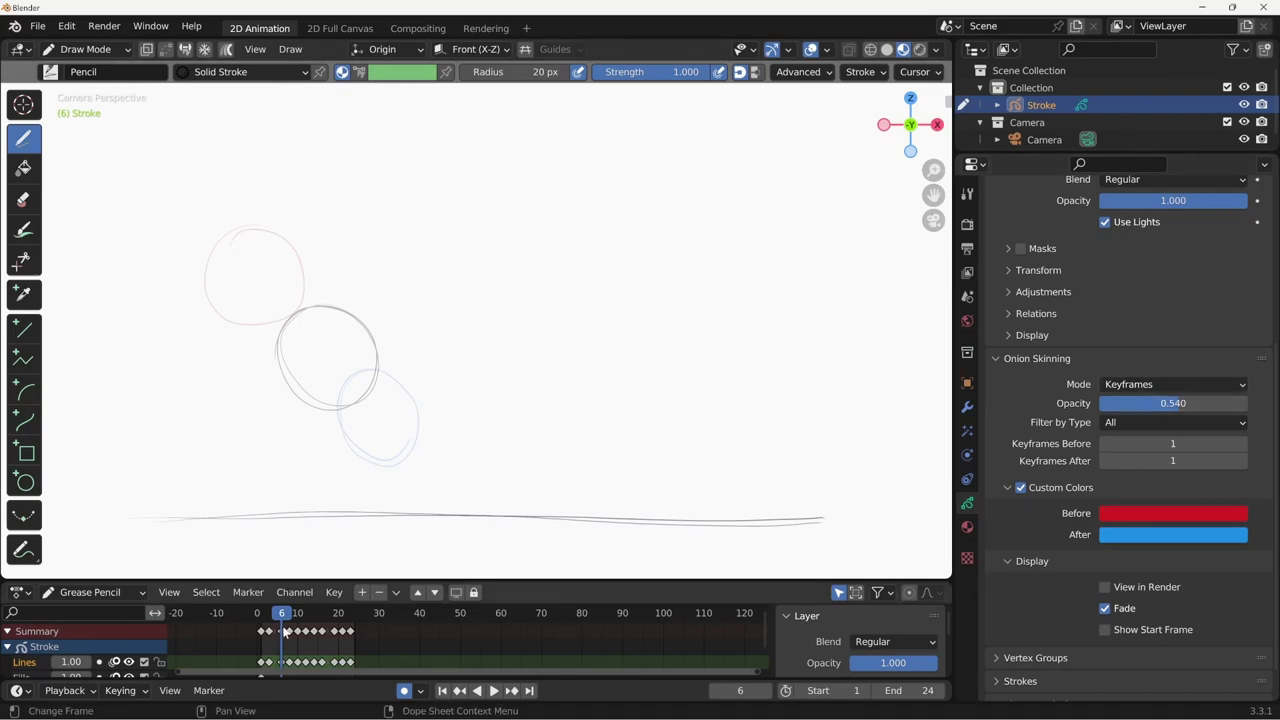
{"action": "left_click", "coordinate": [1210, 382]}
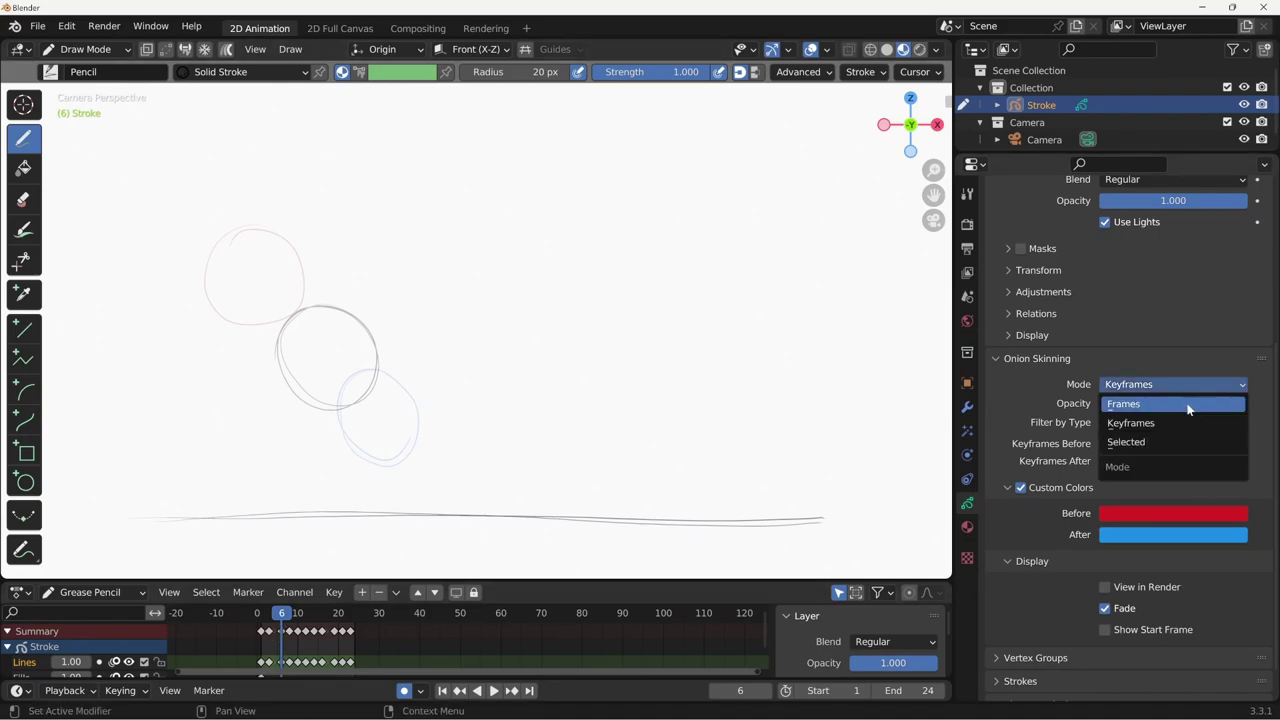
{"action": "left_click", "coordinate": [1190, 406]}
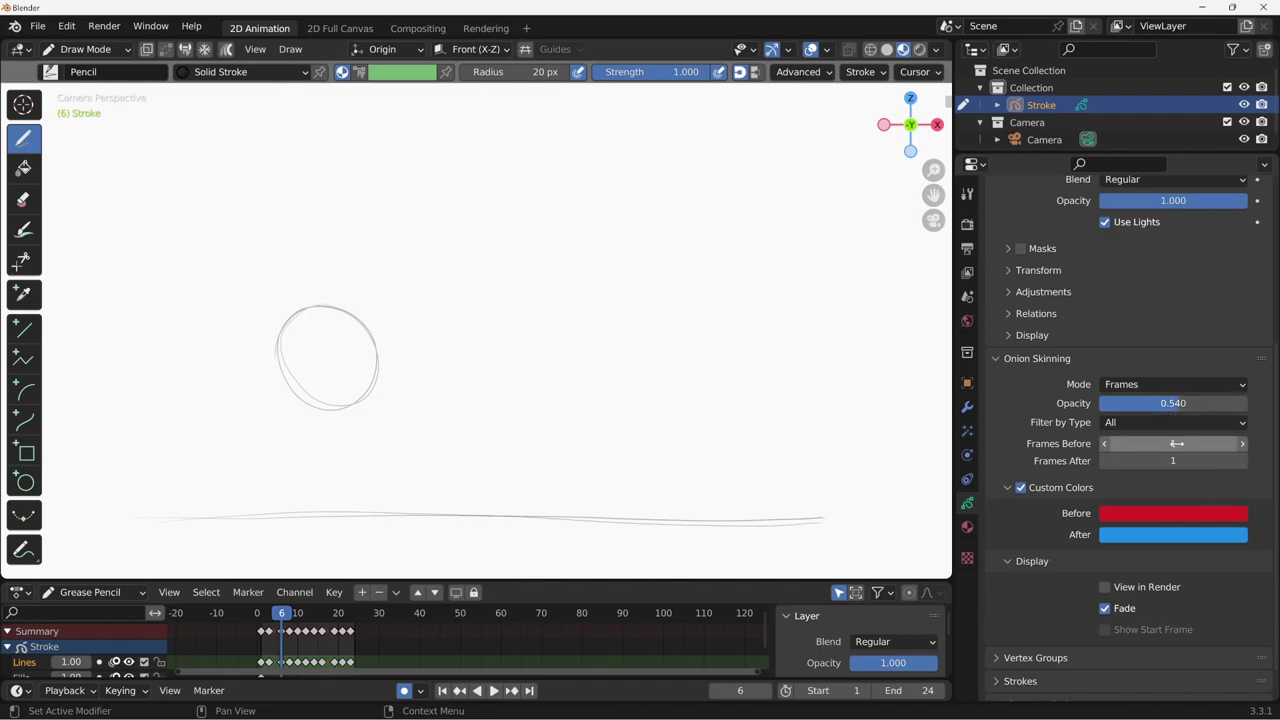
{"action": "left_click", "coordinate": [286, 656]}
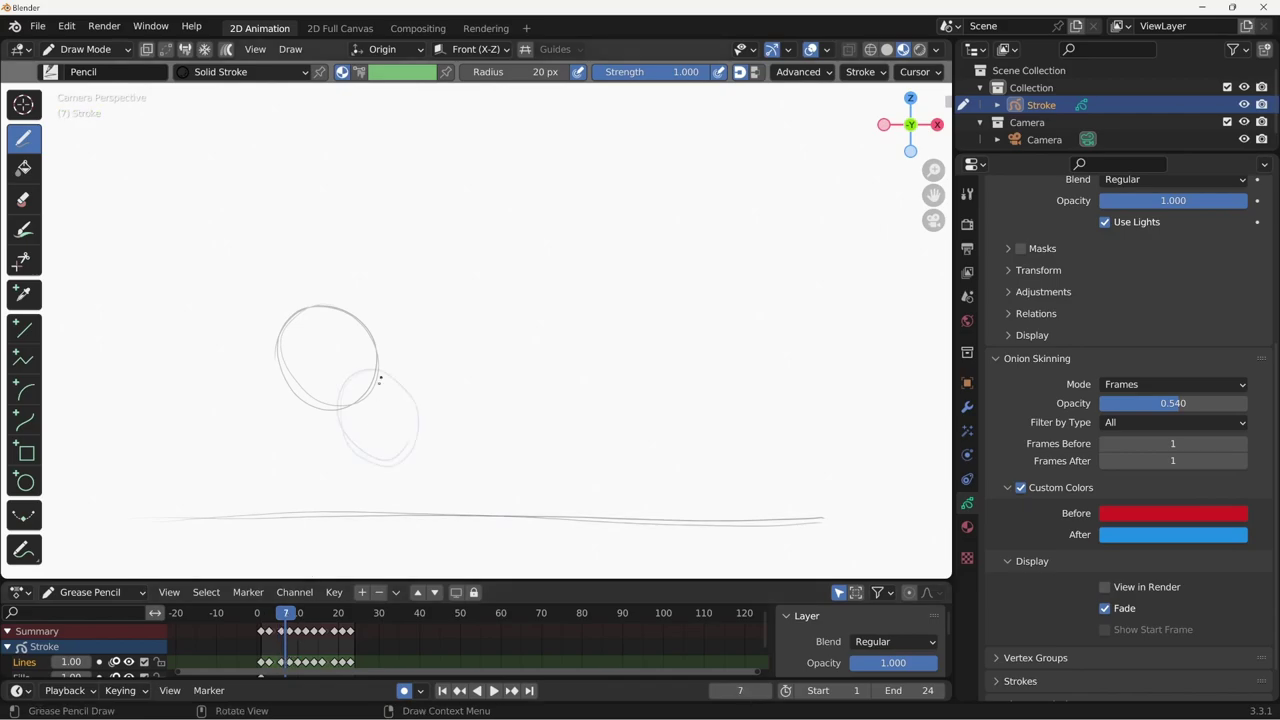
{"action": "left_click", "coordinate": [291, 648]}
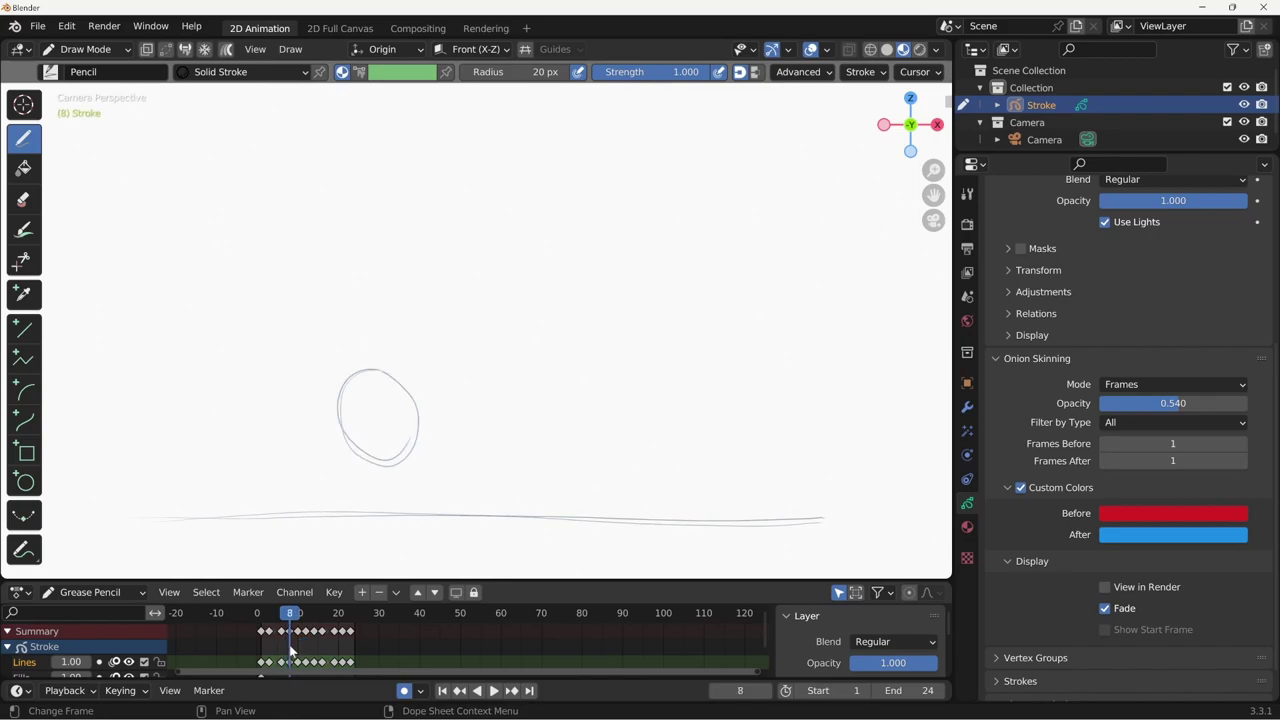
{"action": "left_click_drag", "start_coordinate": [288, 638], "coordinate": [281, 638]}
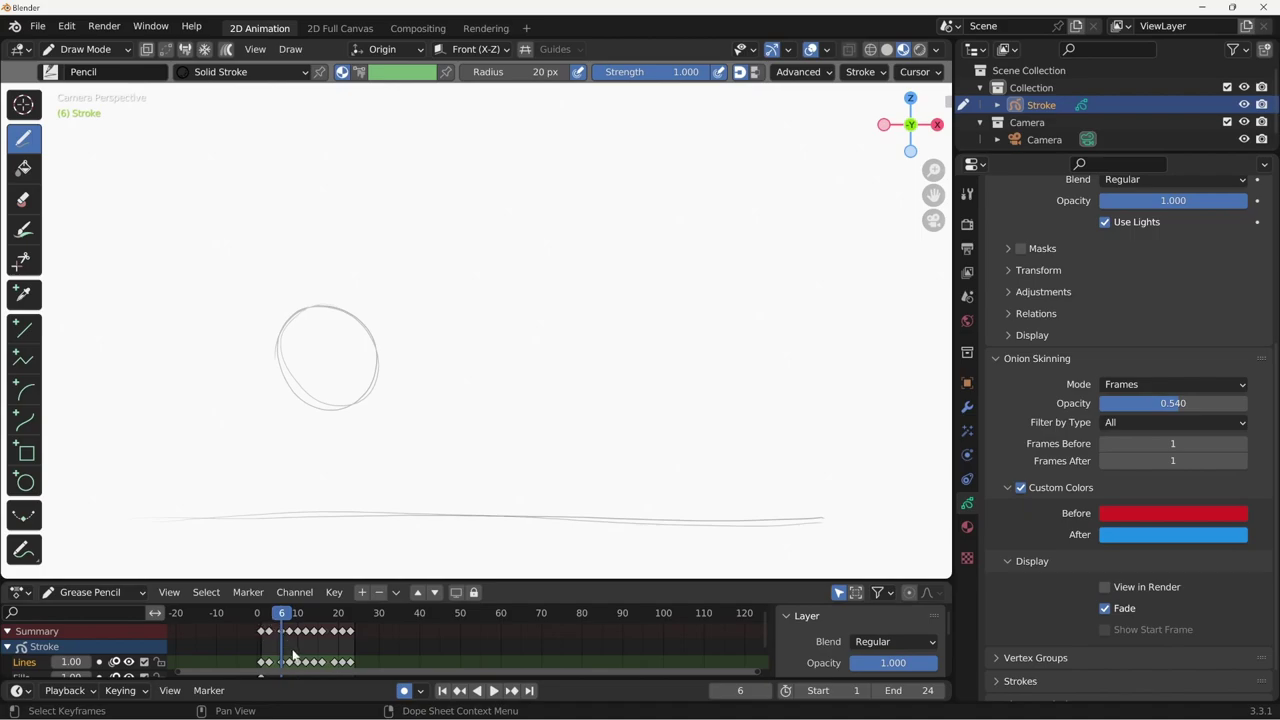
Set Onion Skinning Mode to Selected and pick a keyframe in the Dope Sheet
{"action": "left_click", "coordinate": [1166, 382]}
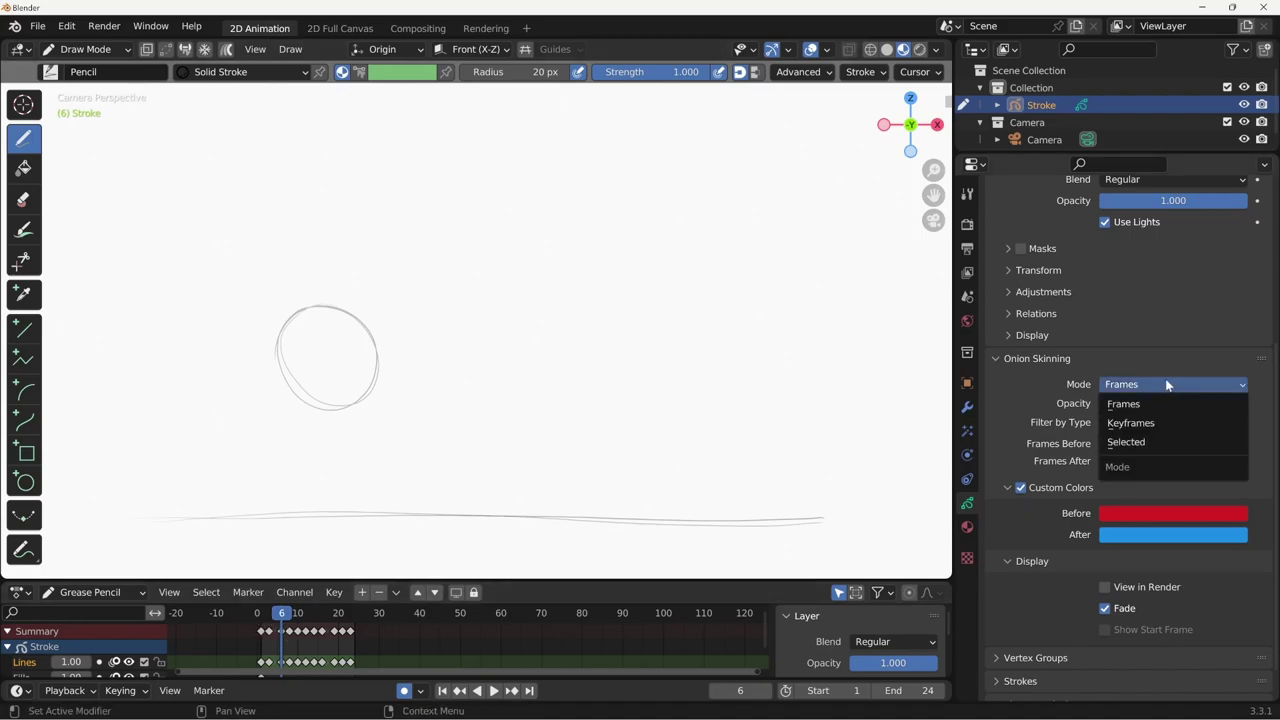
{"action": "left_click", "coordinate": [1157, 444]}
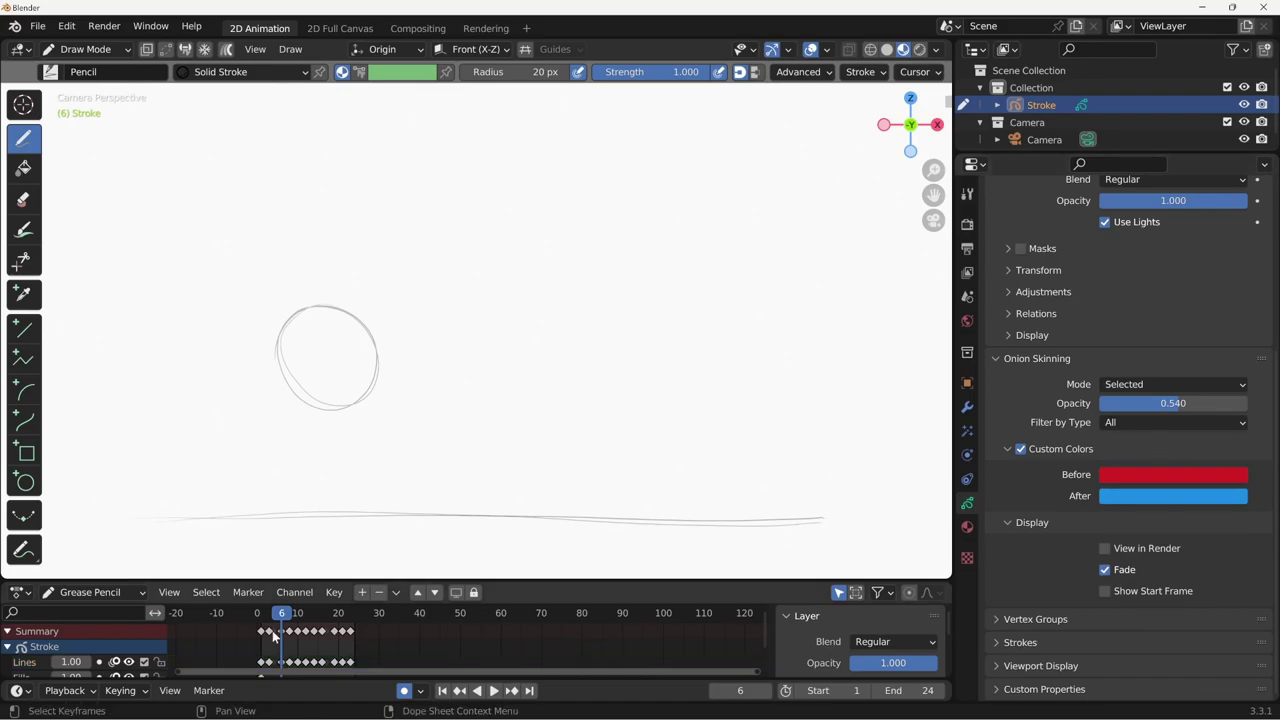
{"action": "left_click_drag", "start_coordinate": [278, 624], "coordinate": [283, 632]}
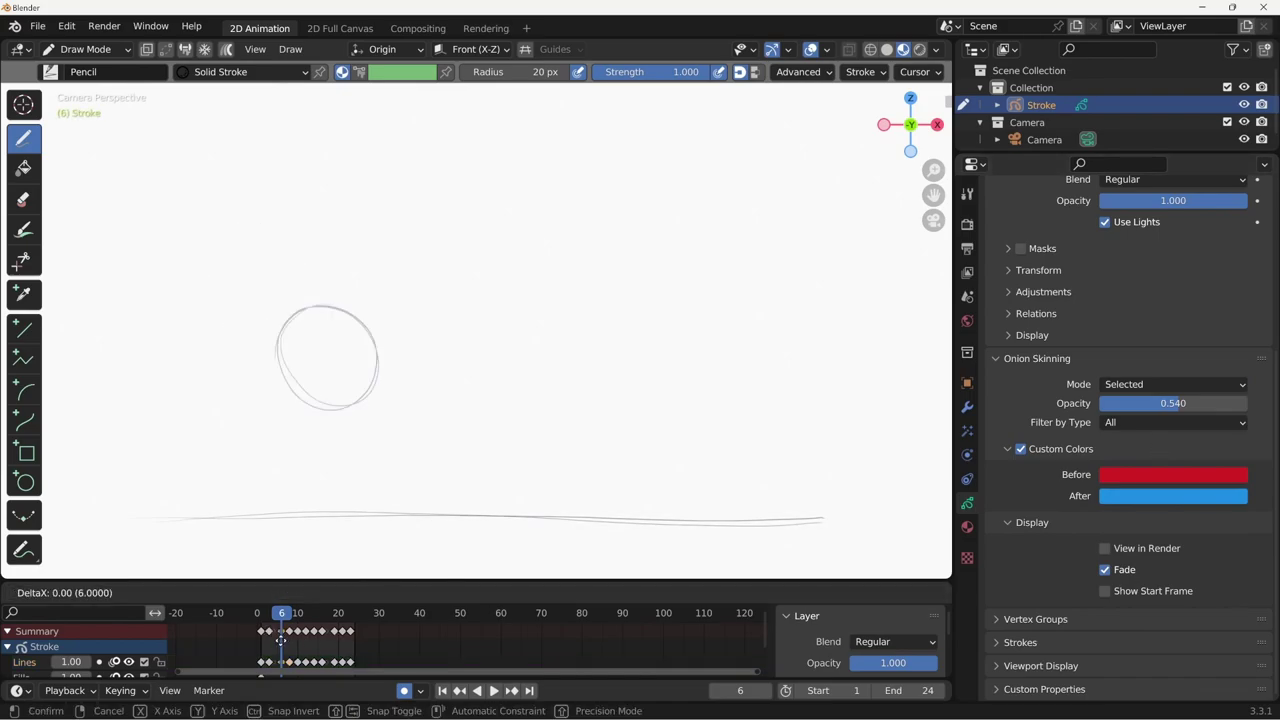
{"action": "left_click", "coordinate": [283, 632]}
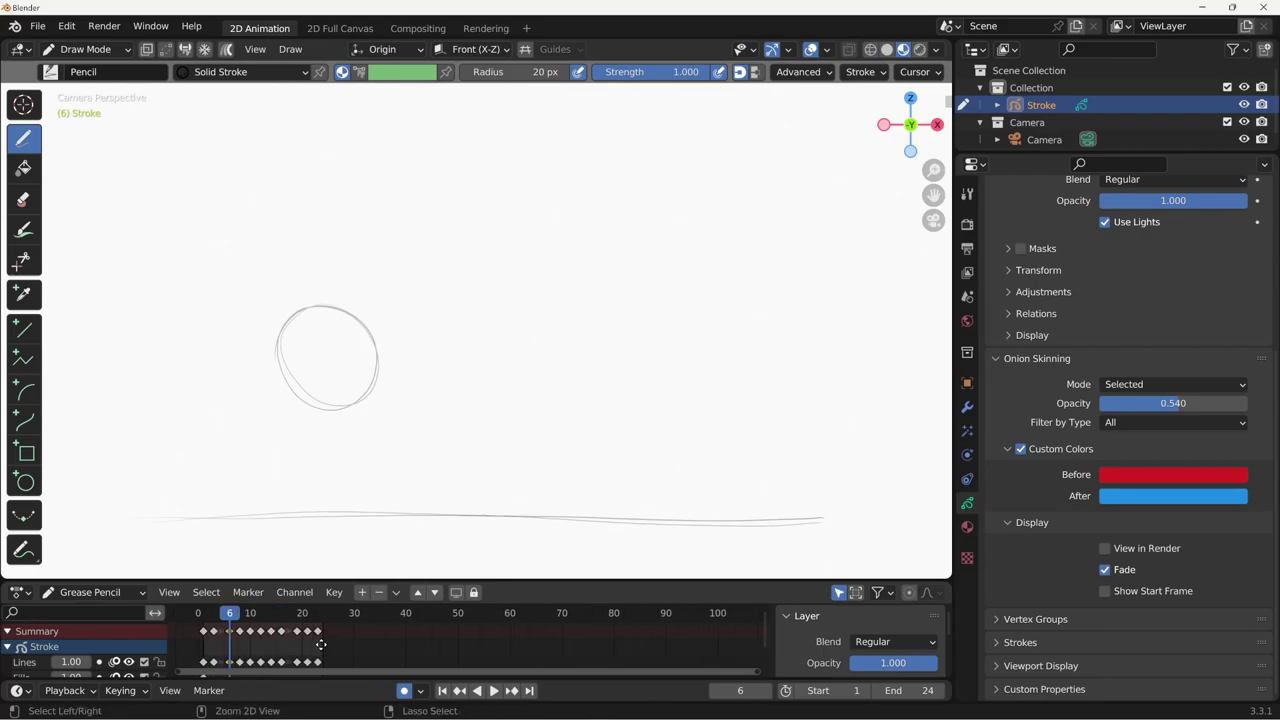
Box-select a range of Dope Sheet keyframes, then adjust and extend the ghosted selection
{"action": "scroll", "coordinate": [300, 645], "scroll_direction": "up", "scroll_amount": 3}
{"action": "left_click_drag", "start_coordinate": [429, 677], "coordinate": [427, 677]}
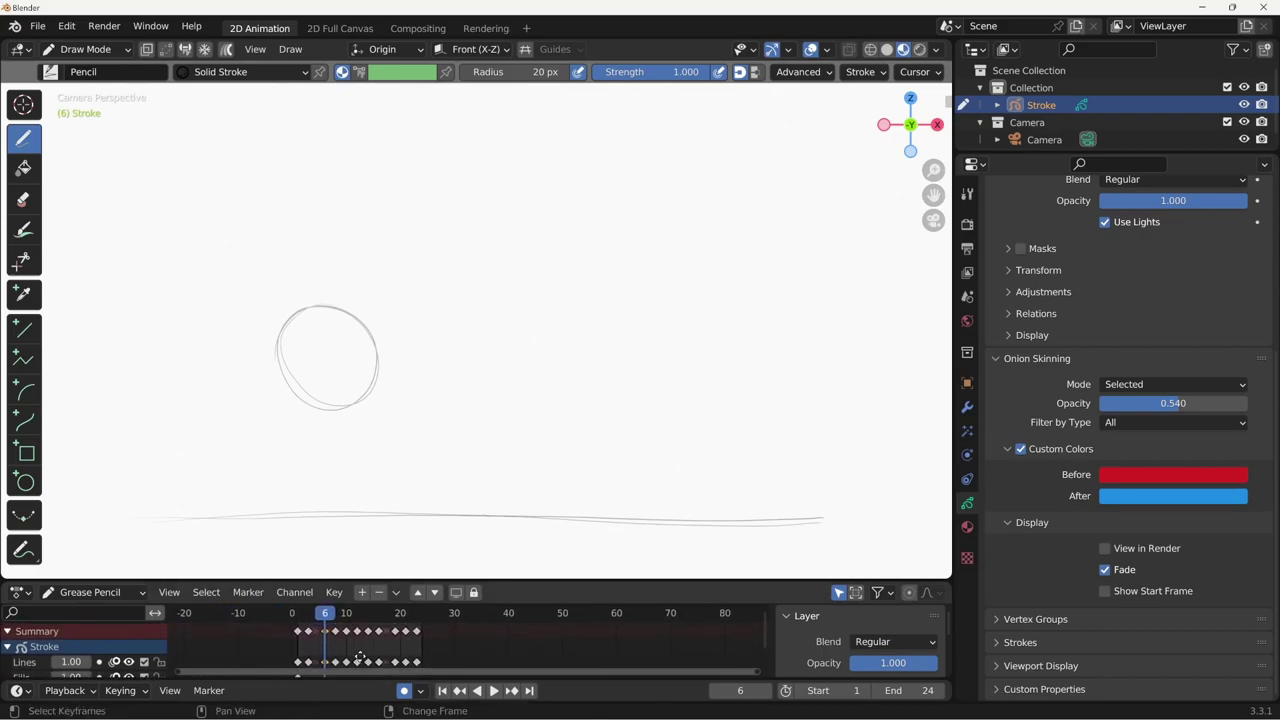
{"action": "left_click_drag", "start_coordinate": [316, 625], "coordinate": [386, 671]}
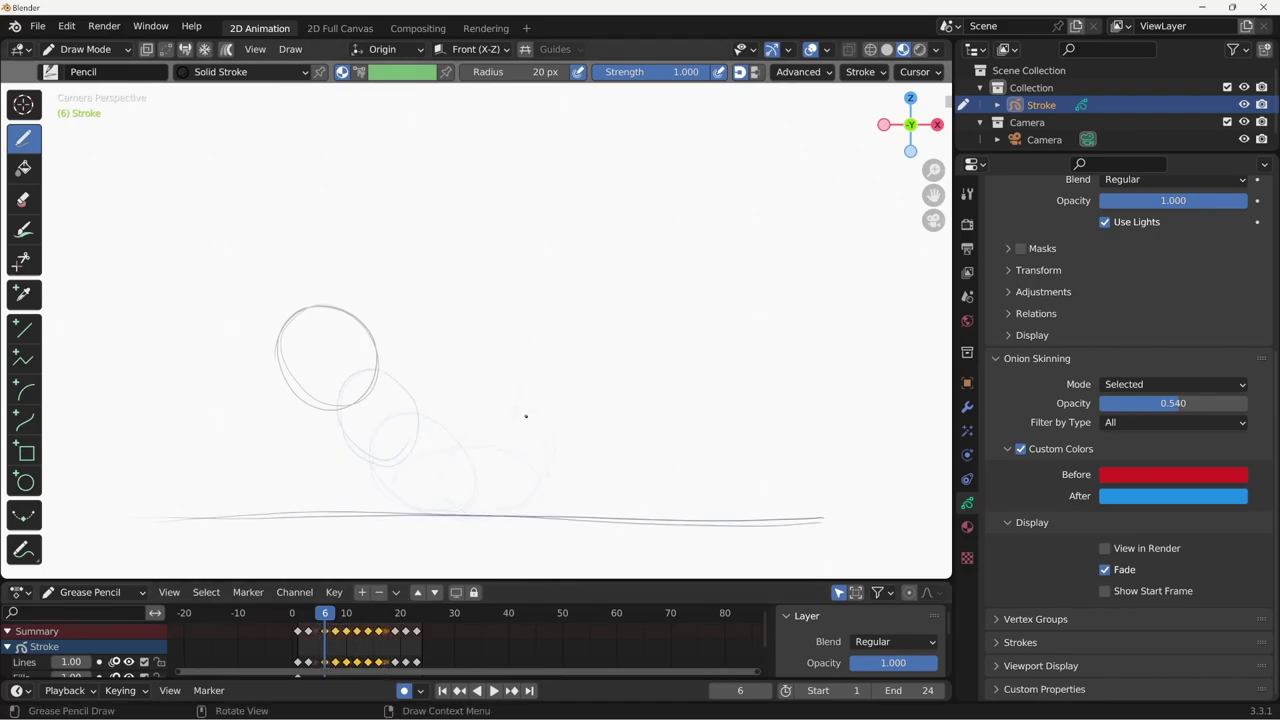
{"action": "left_click", "coordinate": [298, 631]}
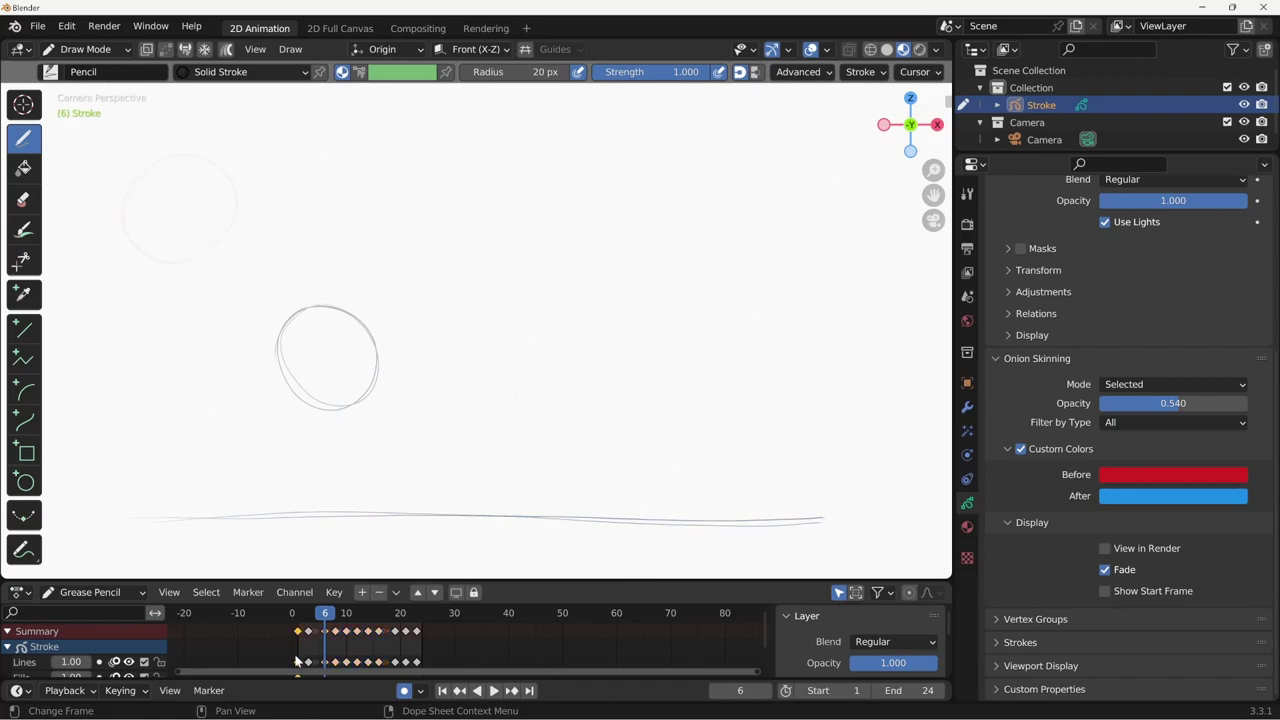
{"action": "left_click", "coordinate": [418, 632], "text": "shift"}
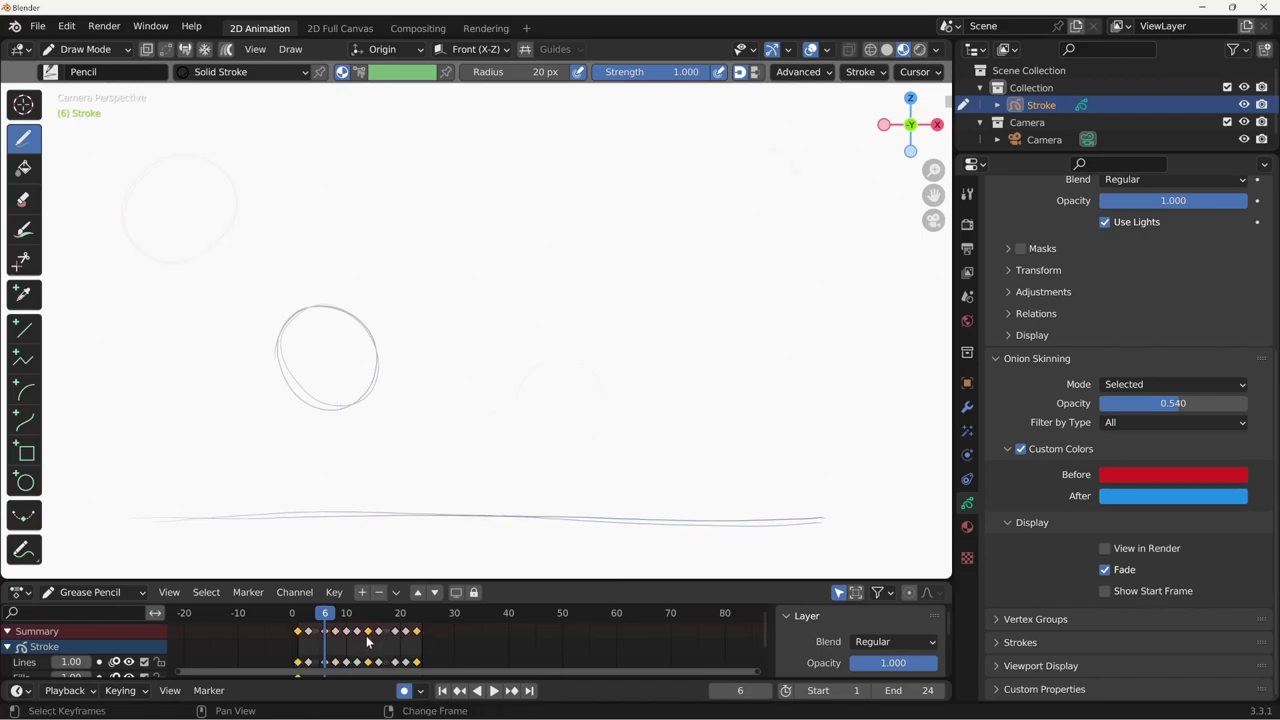
Raise onion-skin opacity to 0.950, turn off Fade, and add the frame 10 keyframe's ghost
{"action": "mouse_move", "coordinate": [1171, 403]}
{"action": "left_mouse_down"}
{"action": "mouse_move", "coordinate": [1263, 408]}
{"action": "mouse_move", "coordinate": [1242, 405]}
{"action": "left_mouse_up"}
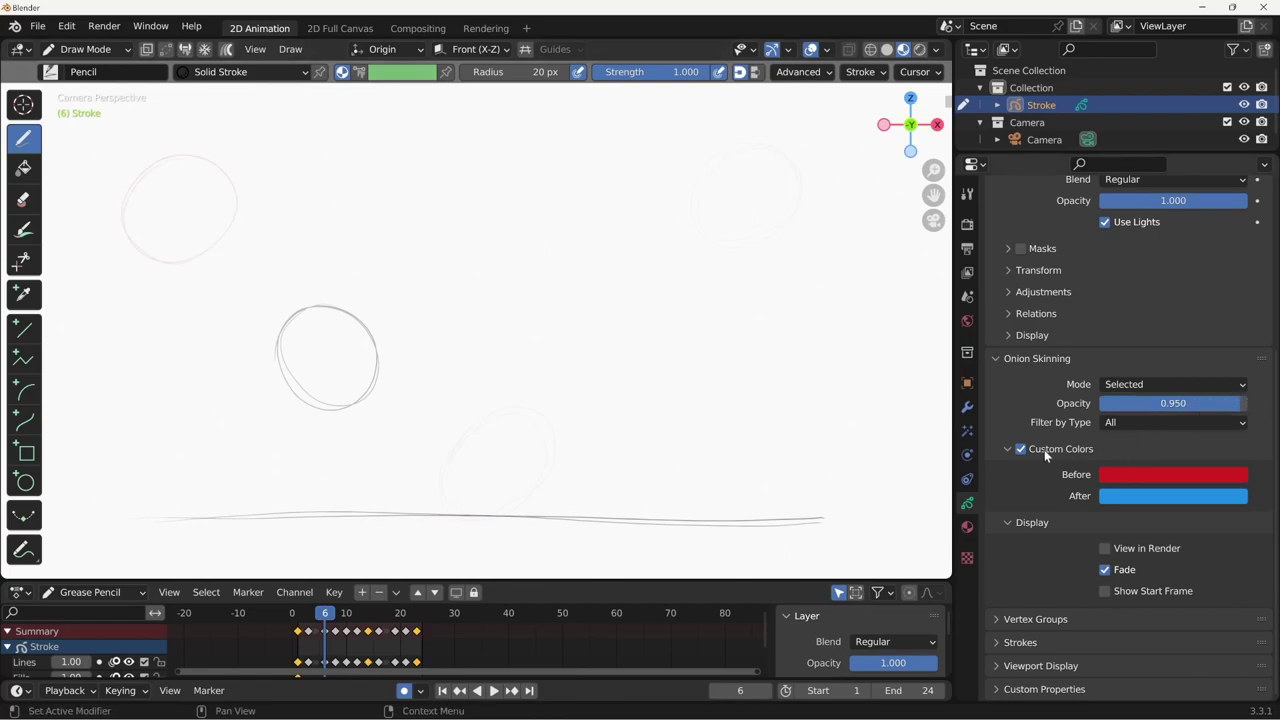
{"action": "left_click", "coordinate": [1105, 570]}
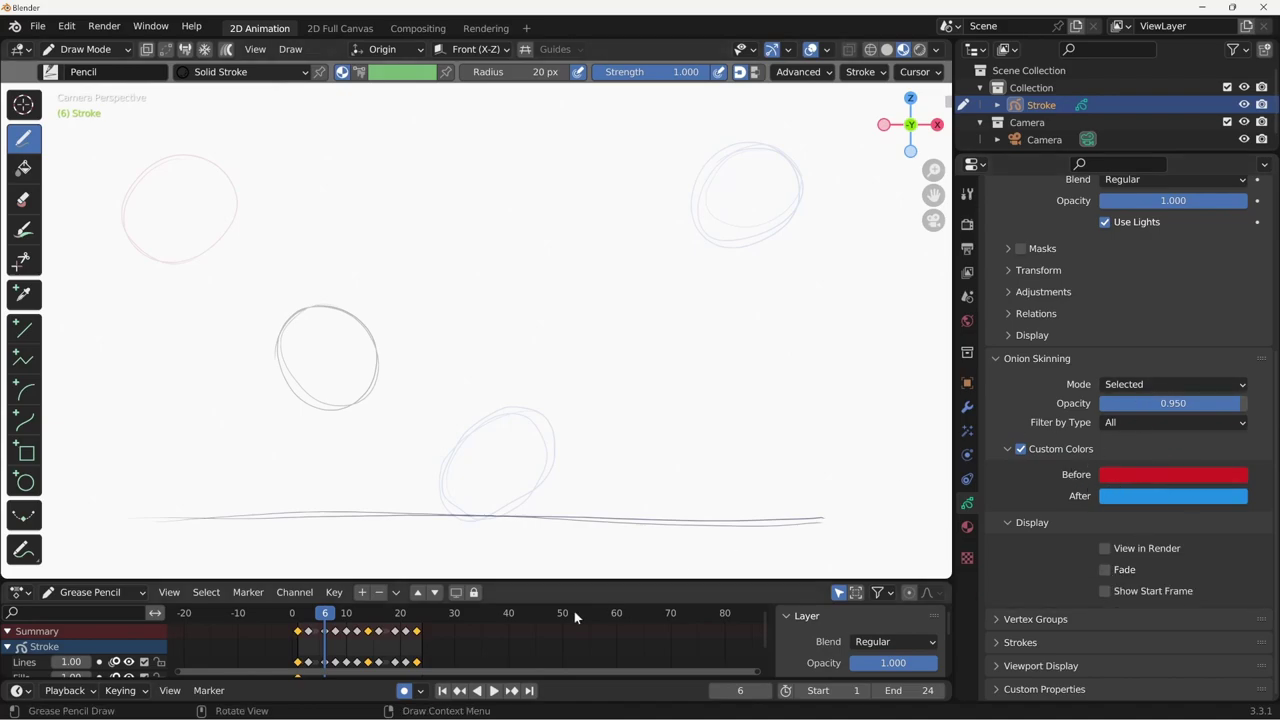
{"action": "left_click_drag", "start_coordinate": [520, 450], "coordinate": [470, 455]}
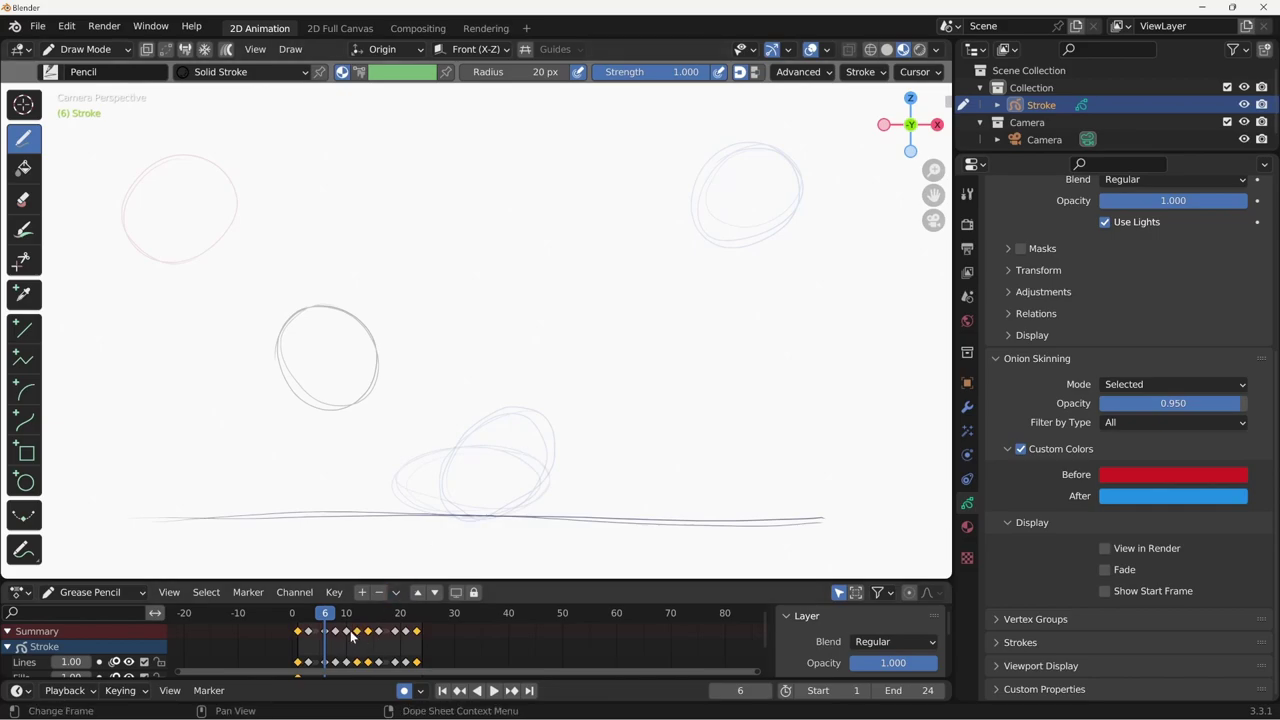
{"action": "left_click", "coordinate": [346, 630], "text": "shift"}
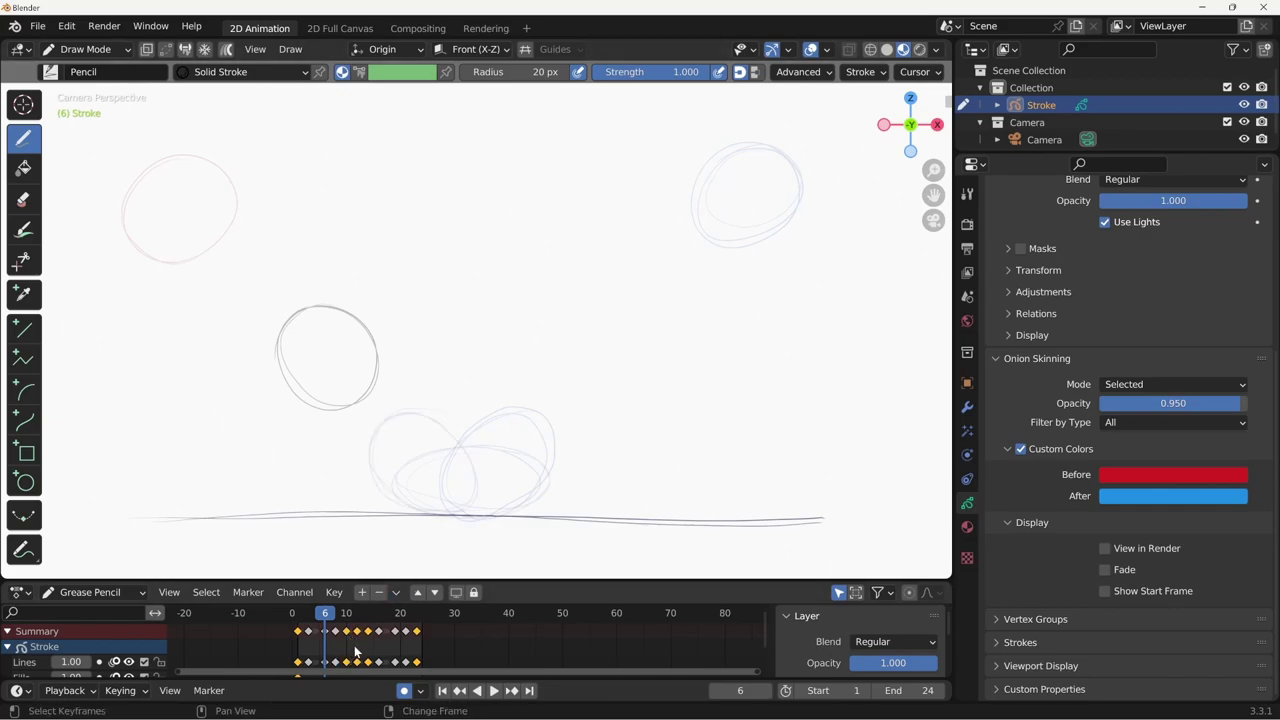
Switch onion skinning to Keyframes mode with opacity 0.5
{"action": "left_click", "coordinate": [1180, 384]}
{"action": "left_click", "coordinate": [1165, 424]}
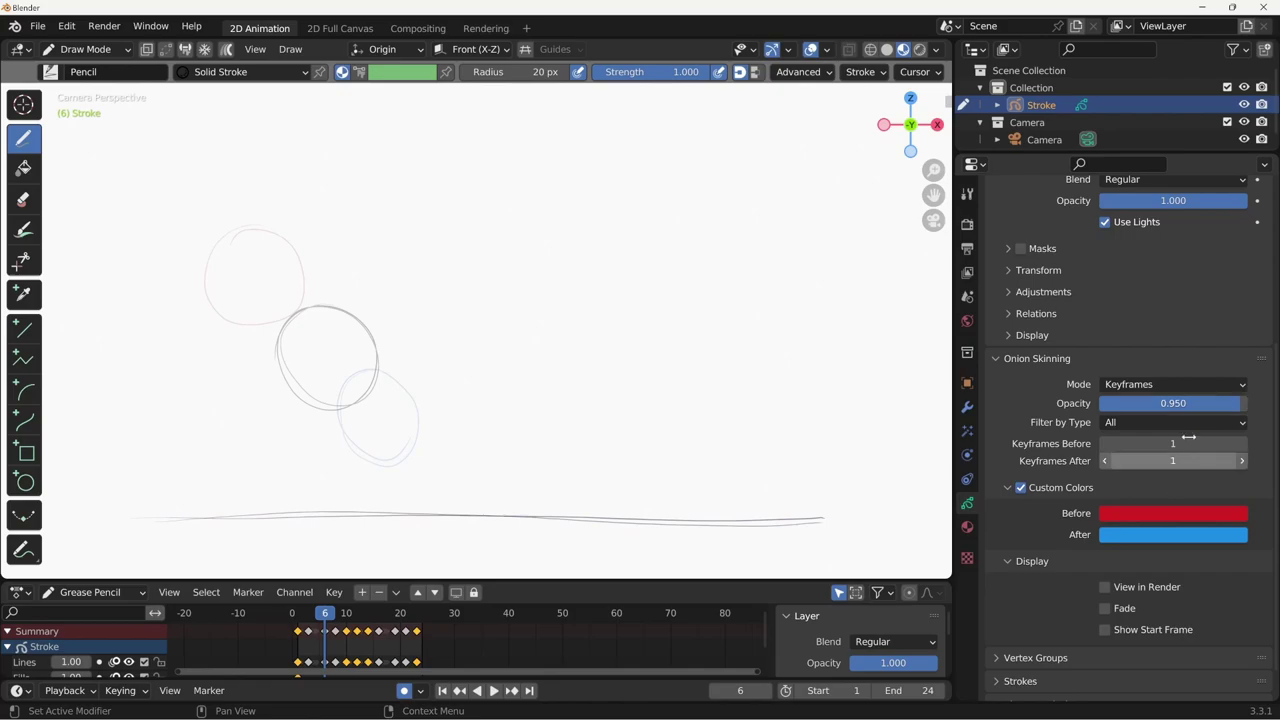
{"action": "left_click", "coordinate": [1173, 403]}
{"action": "type", "text": "0.5"}
{"action": "key", "text": "Return"}
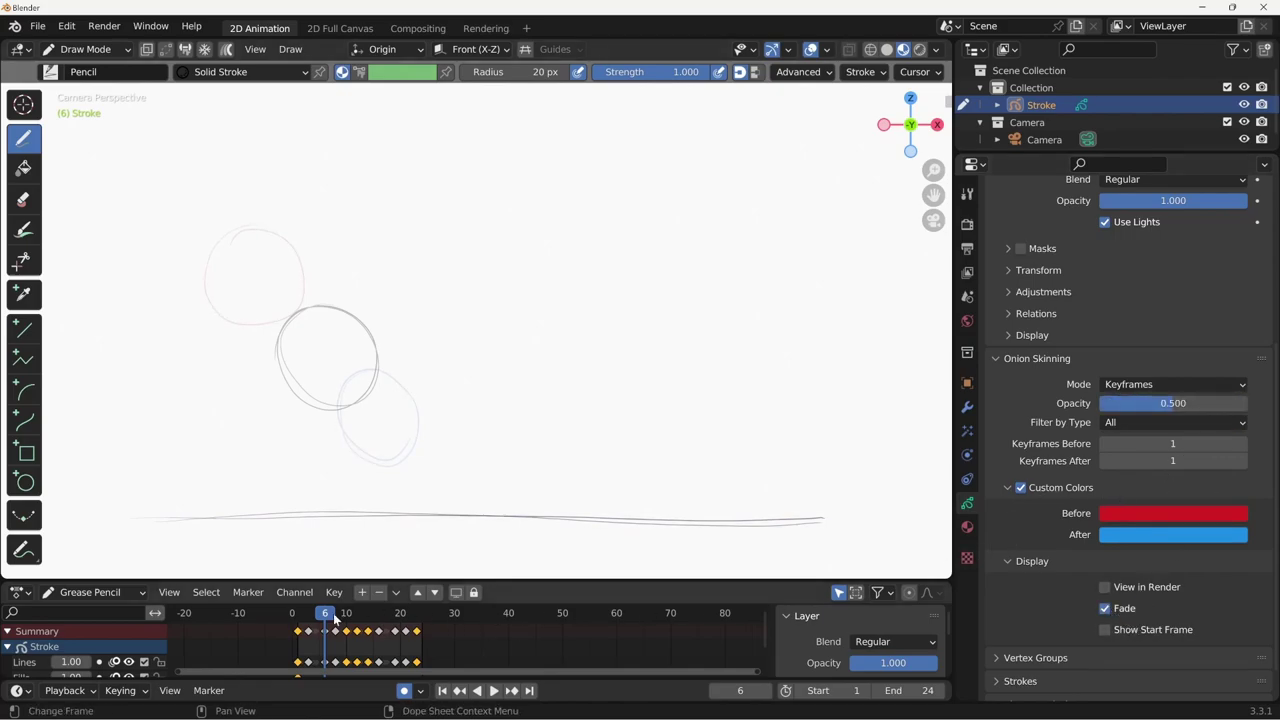
Play the bounce animation and stop it at frame 22
{"action": "key", "text": "space"}
{"action": "key", "text": "space"}
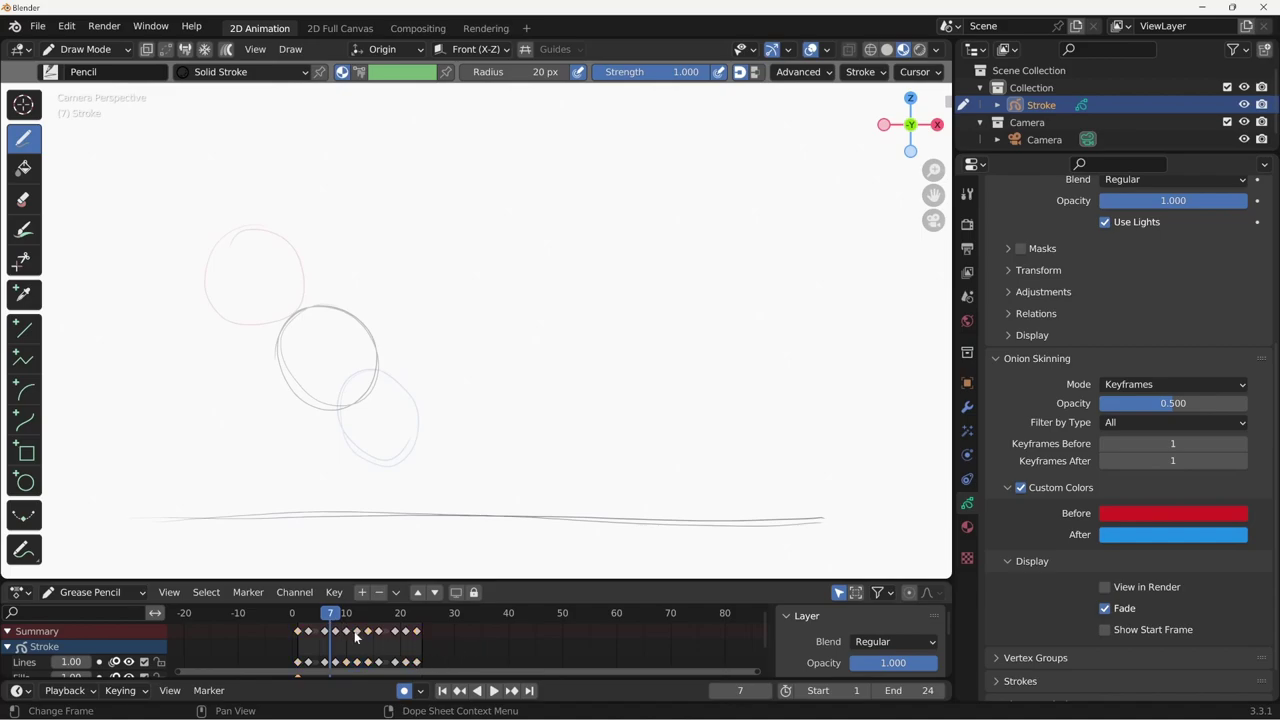
{"action": "key", "text": "space"}
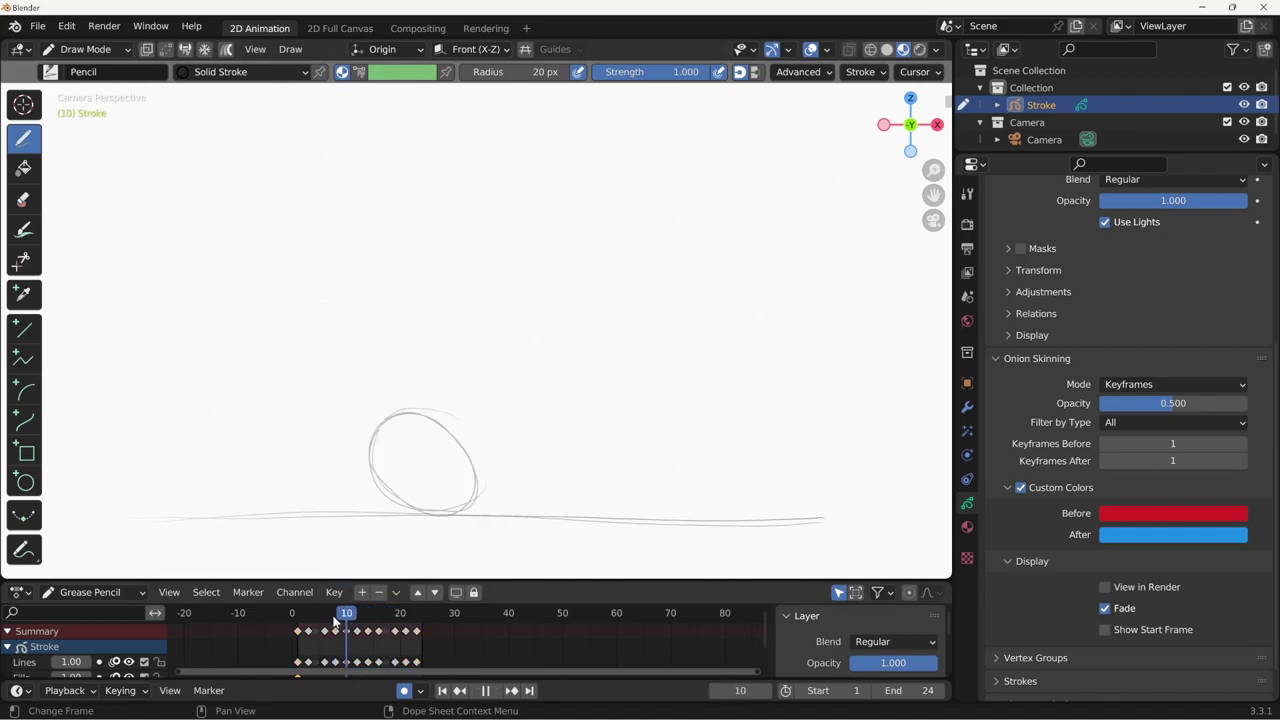
{"action": "key", "text": "space"}
{"action": "left_click", "coordinate": [411, 617]}
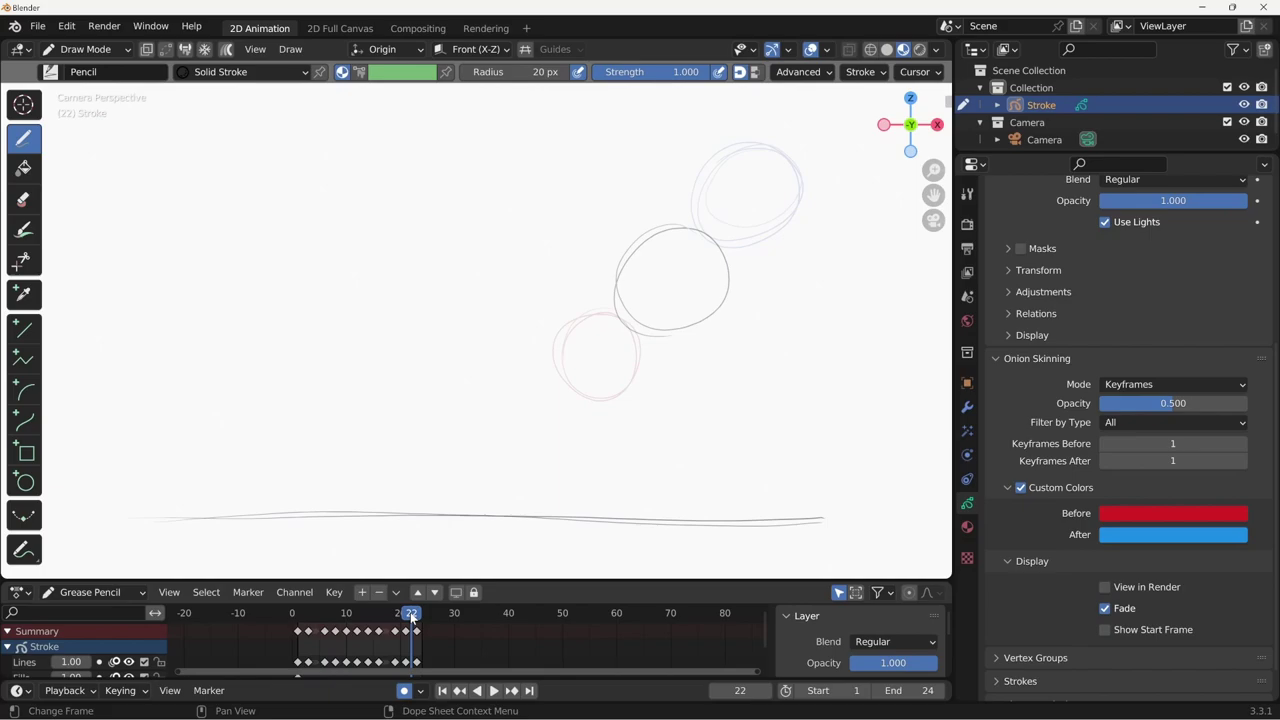